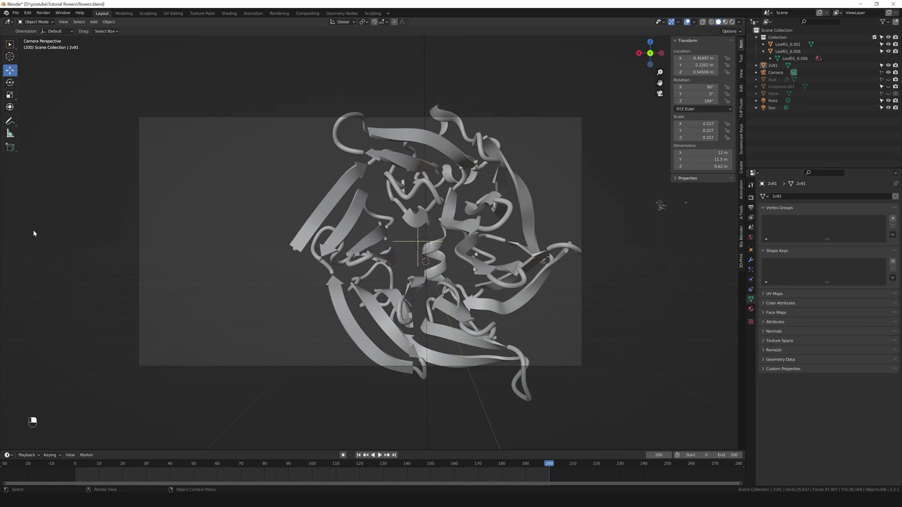
Step: Select the protein, then inspect the sun and point lights around the camera view
{"action": "left_click", "coordinate": [329, 208]}
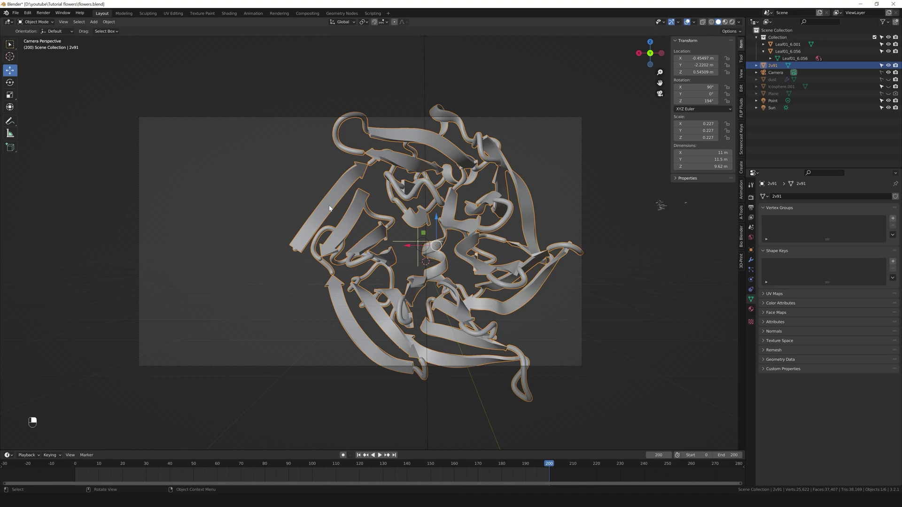
{"action": "middle_click_drag", "start_coordinate": [311, 252], "coordinate": [284, 275]}
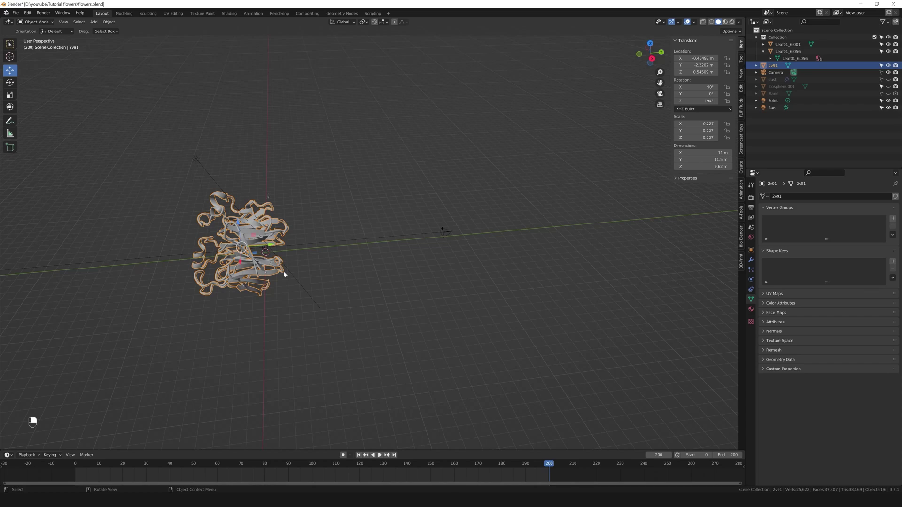
{"action": "left_click", "coordinate": [196, 161]}
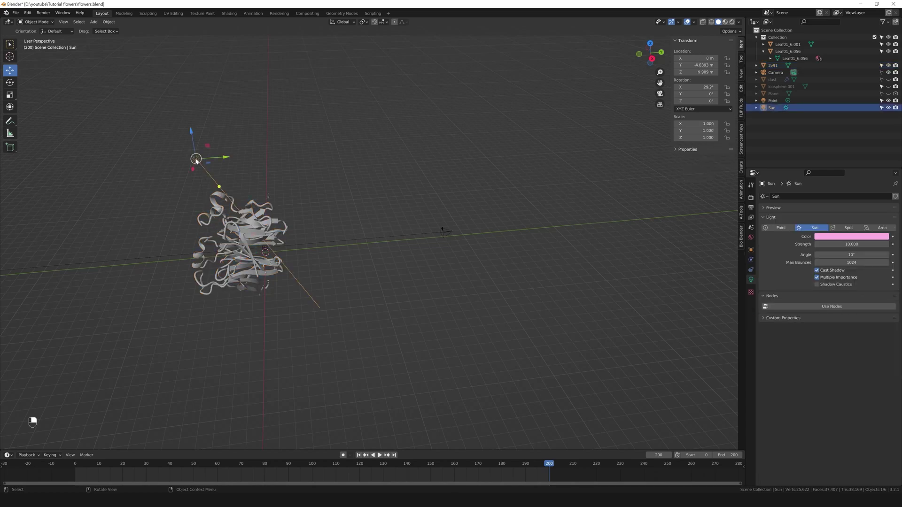
{"action": "middle_click_drag", "start_coordinate": [297, 264], "coordinate": [322, 233]}
{"action": "key", "text": "KP_0"}
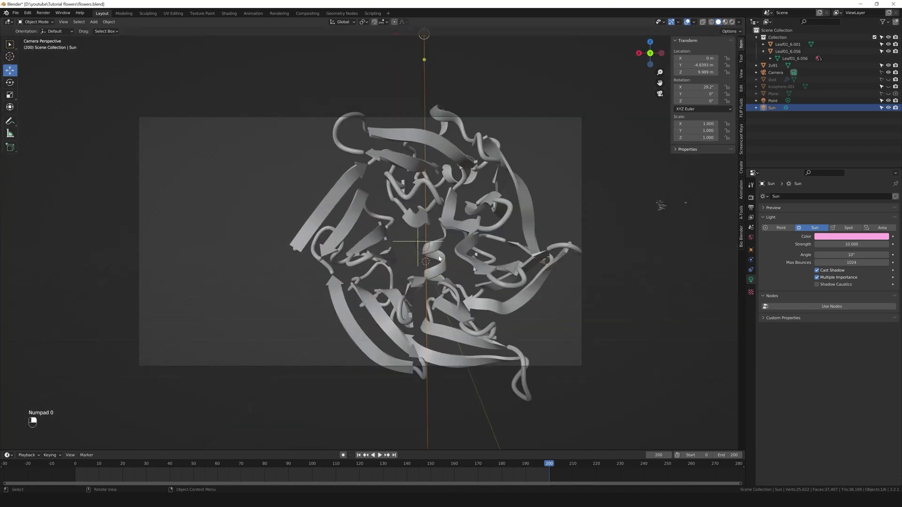
{"action": "left_click", "coordinate": [422, 246]}
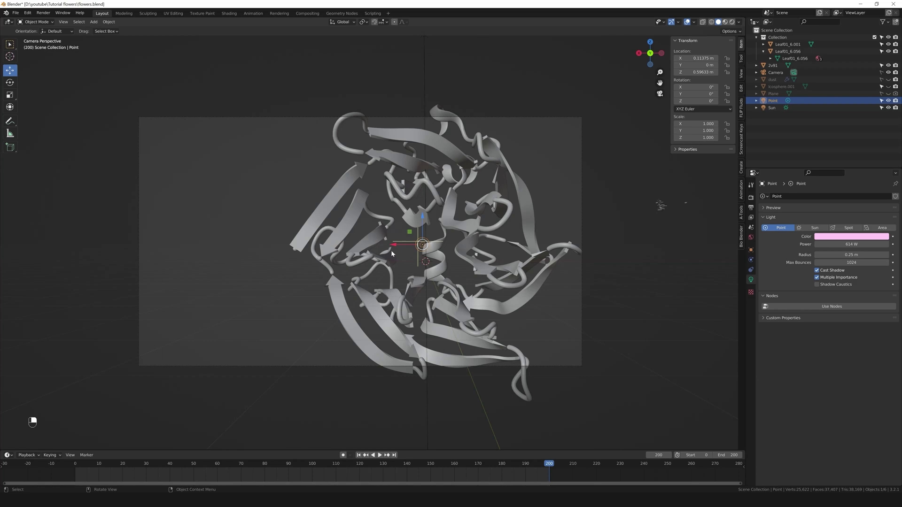
Step: Preview 2v91 through the camera in Rendered shading and show its subsurface material
{"action": "middle_click_drag", "start_coordinate": [391, 250], "coordinate": [247, 232]}
{"action": "left_click", "coordinate": [246, 232]}
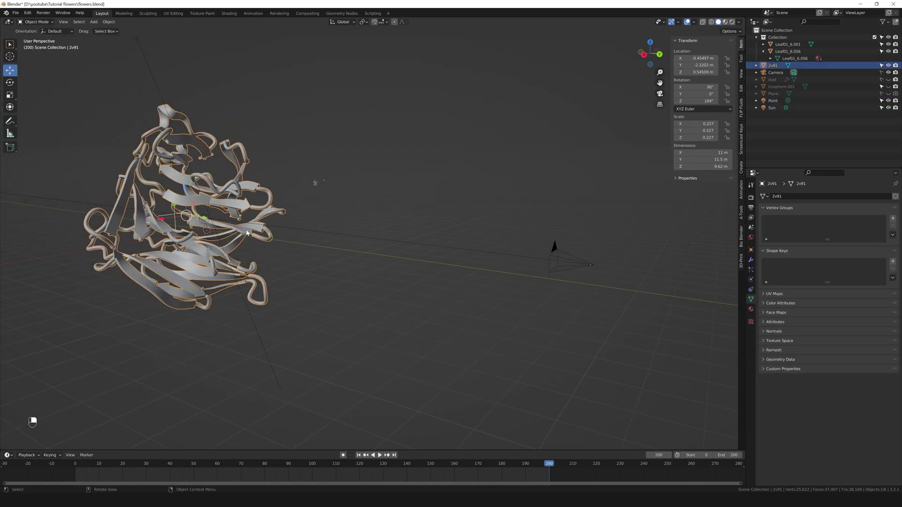
{"action": "key", "text": "z"}
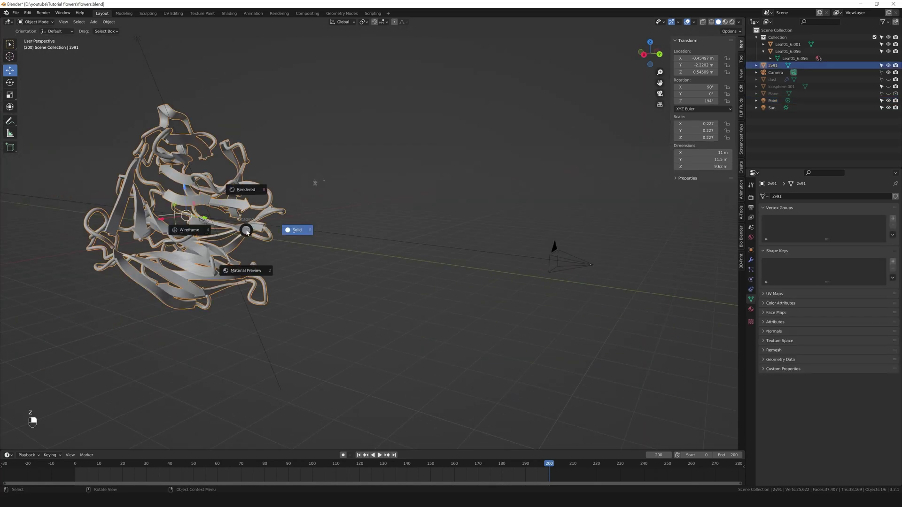
{"action": "left_click", "coordinate": [257, 192]}
{"action": "key", "text": "KP_0"}
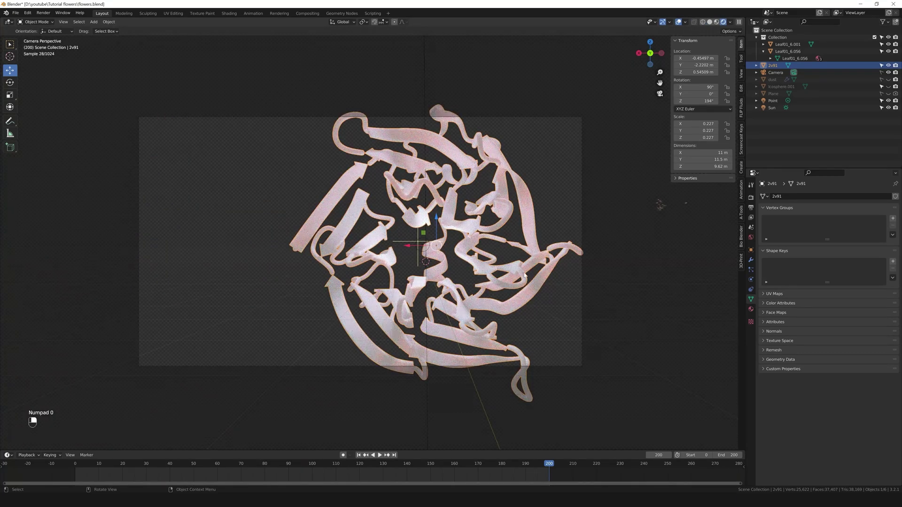
{"action": "left_click", "coordinate": [752, 309]}
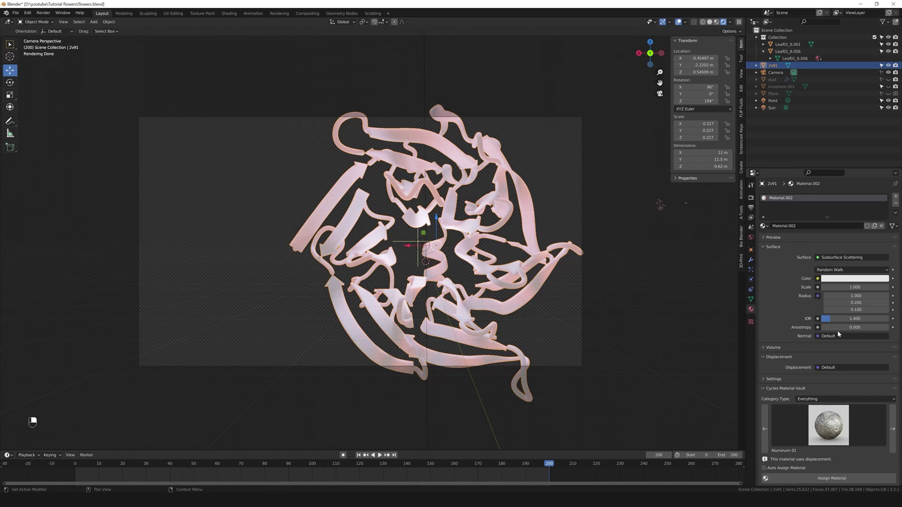
Step: Review the pink point light and sun light settings again
{"action": "left_click", "coordinate": [422, 245]}
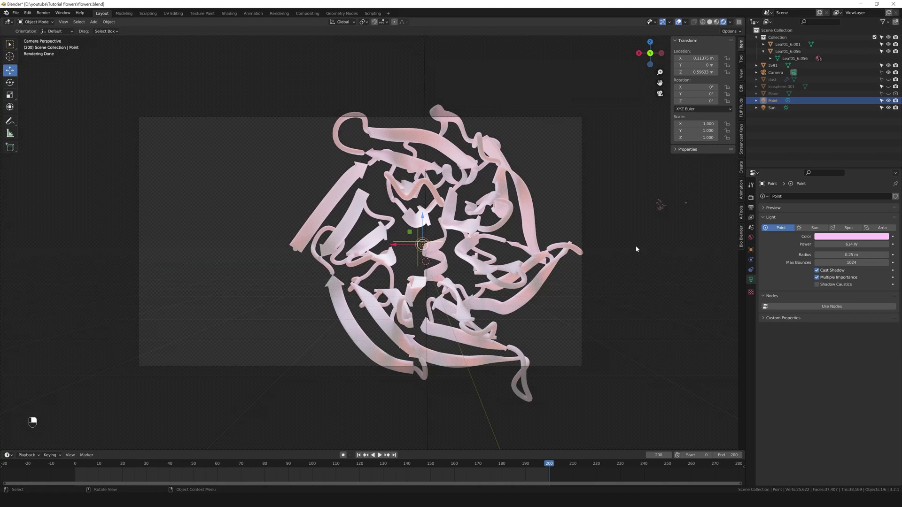
{"action": "scroll", "coordinate": [637, 248], "scroll_direction": "down", "scroll_amount": 2}
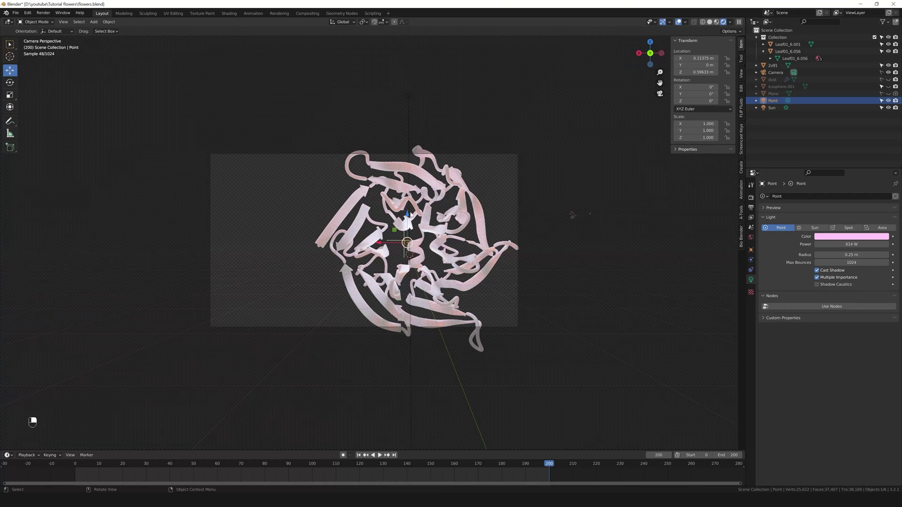
{"action": "left_click", "coordinate": [408, 97]}
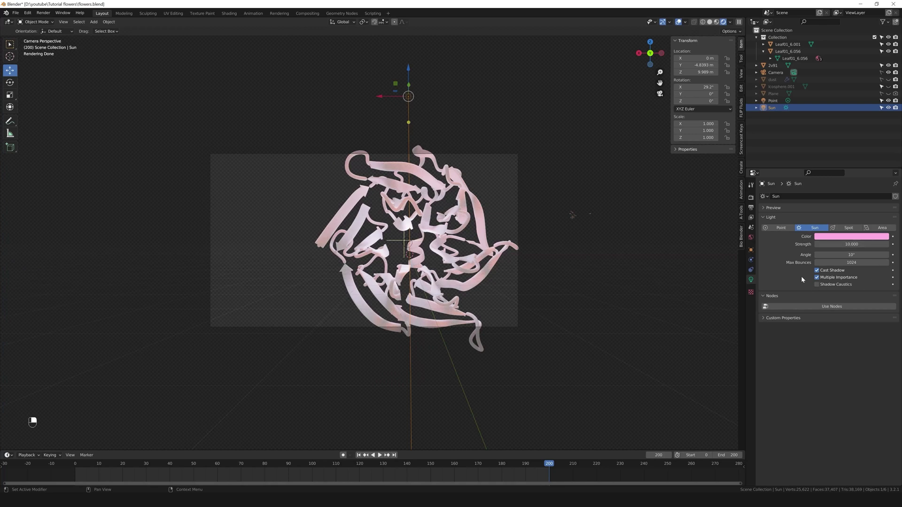
{"action": "scroll", "coordinate": [501, 298], "scroll_direction": "up", "scroll_amount": 3}
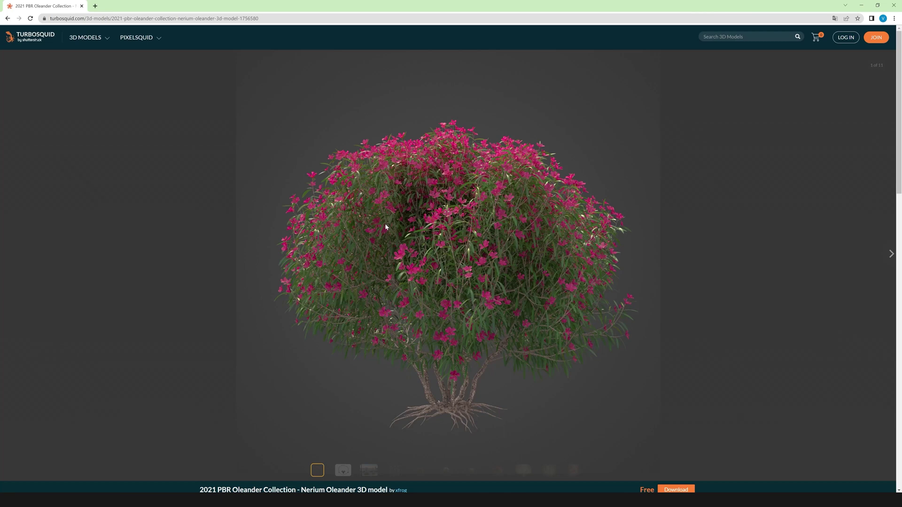
Step: Scroll the TurboSquid Nerium Oleander page to read its six-plant description and 16 formats
{"action": "scroll", "coordinate": [456, 221], "scroll_direction": "down", "scroll_amount": 2}
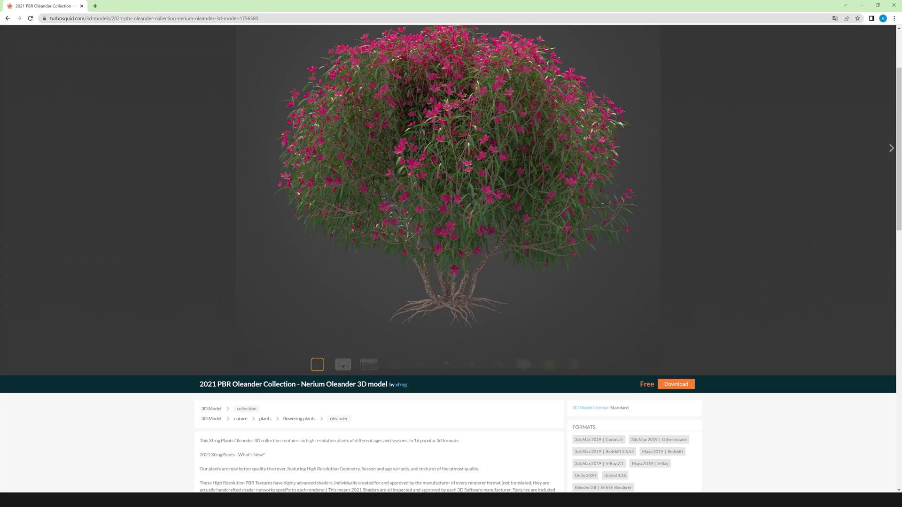
{"action": "scroll", "coordinate": [314, 130], "scroll_direction": "up", "scroll_amount": 1}
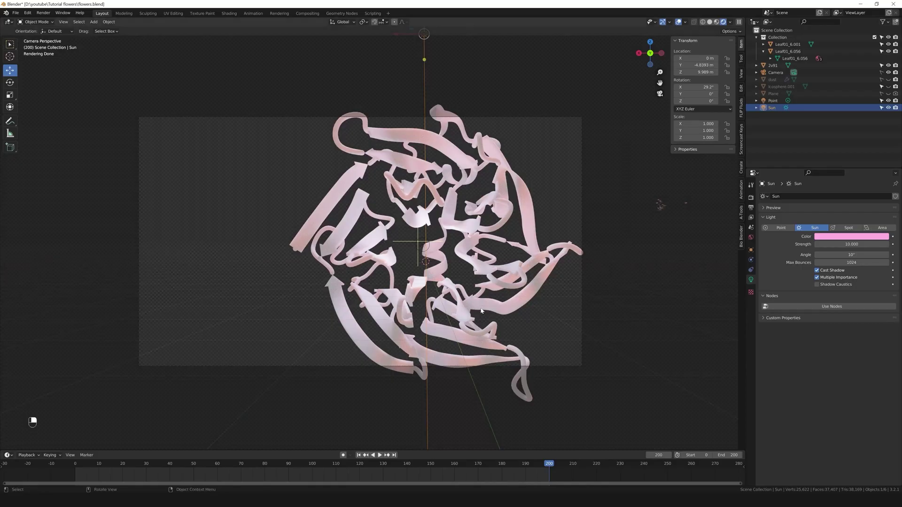
{"action": "scroll", "coordinate": [591, 276], "scroll_direction": "up", "scroll_amount": 6}
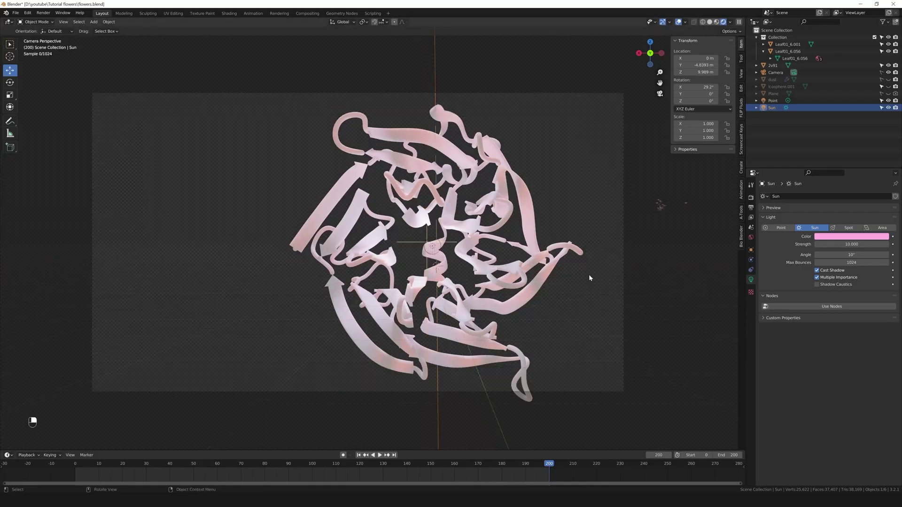
{"action": "middle_click_drag", "start_coordinate": [381, 245], "coordinate": [365, 287], "text": "shift"}
{"action": "scroll", "coordinate": [363, 252], "scroll_direction": "up", "scroll_amount": 7}
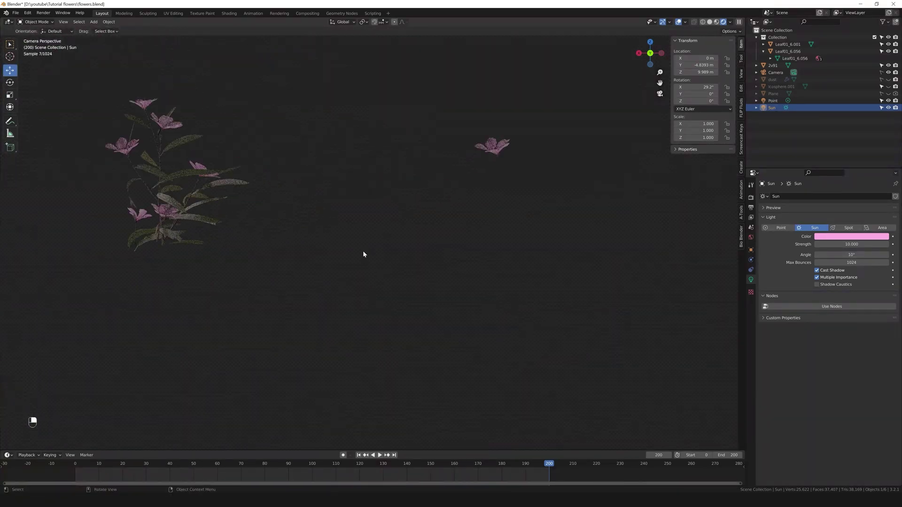
{"action": "middle_click_drag", "start_coordinate": [280, 230], "coordinate": [302, 302], "text": "shift"}
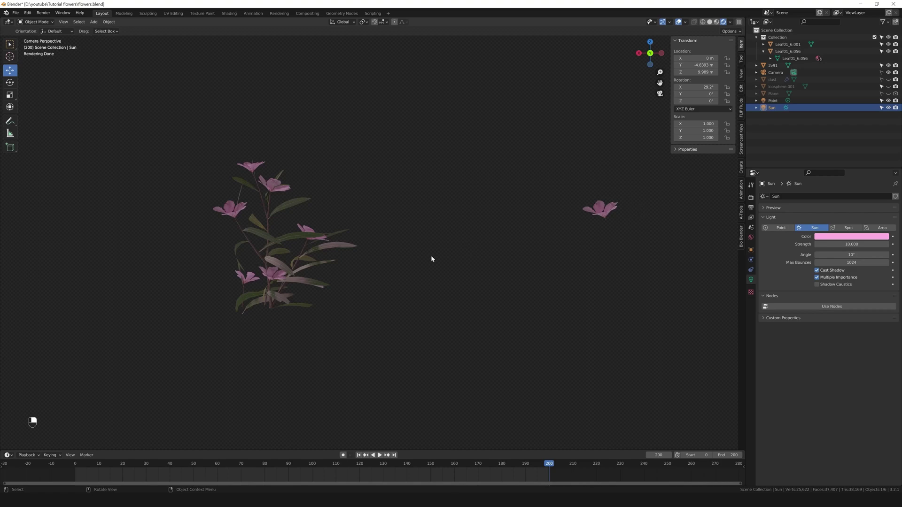
{"action": "scroll", "coordinate": [430, 256], "scroll_direction": "down", "scroll_amount": 4}
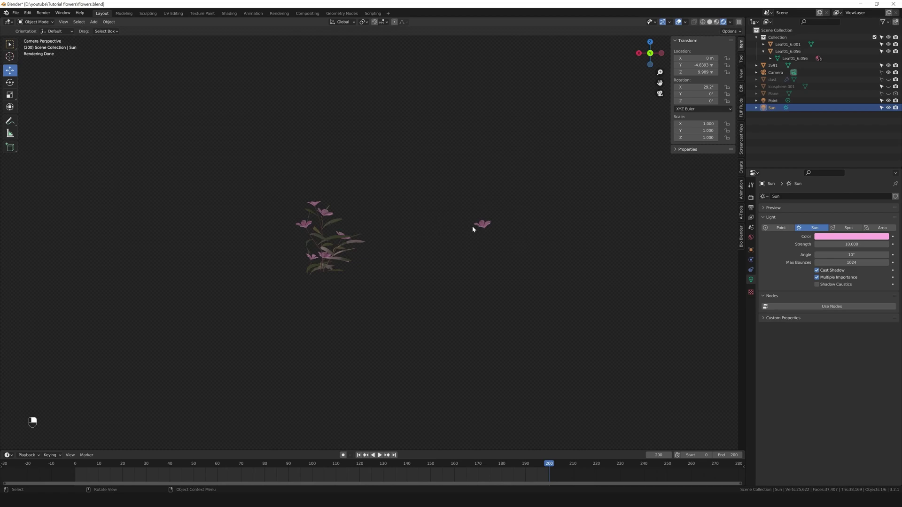
{"action": "middle_click_drag", "start_coordinate": [461, 225], "coordinate": [504, 253], "text": "shift"}
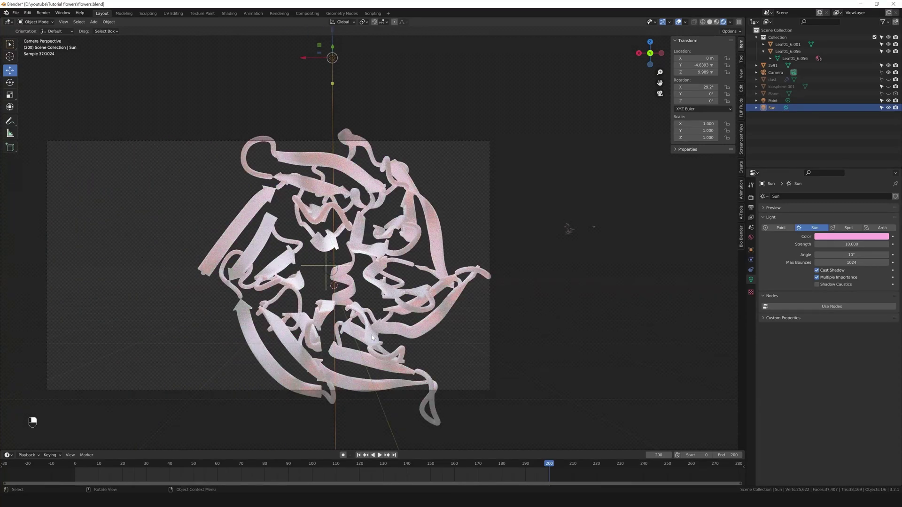
Step: Return to Solid shading in camera view and add a Hair particle system to 2v91
{"action": "left_click", "coordinate": [372, 336]}
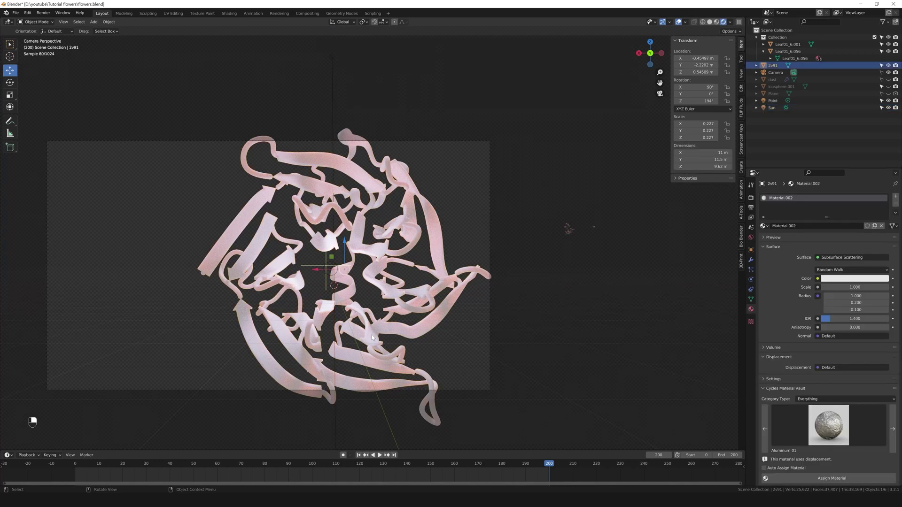
{"action": "key", "text": "z"}
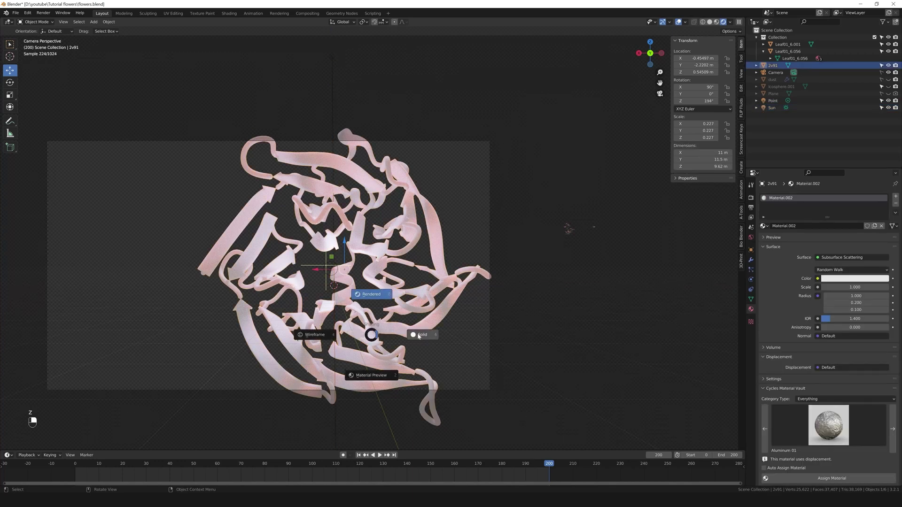
{"action": "left_click", "coordinate": [424, 336]}
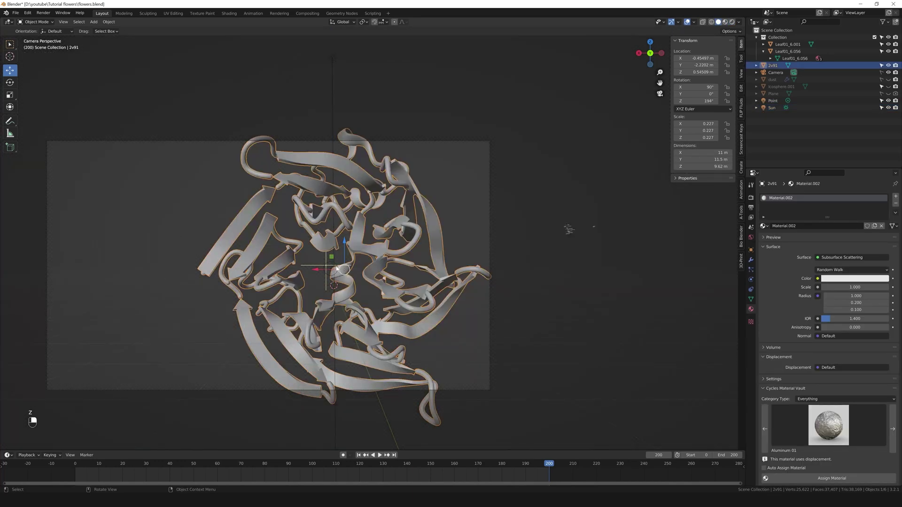
{"action": "middle_click_drag", "start_coordinate": [337, 268], "coordinate": [387, 211]}
{"action": "key", "text": "KP_0"}
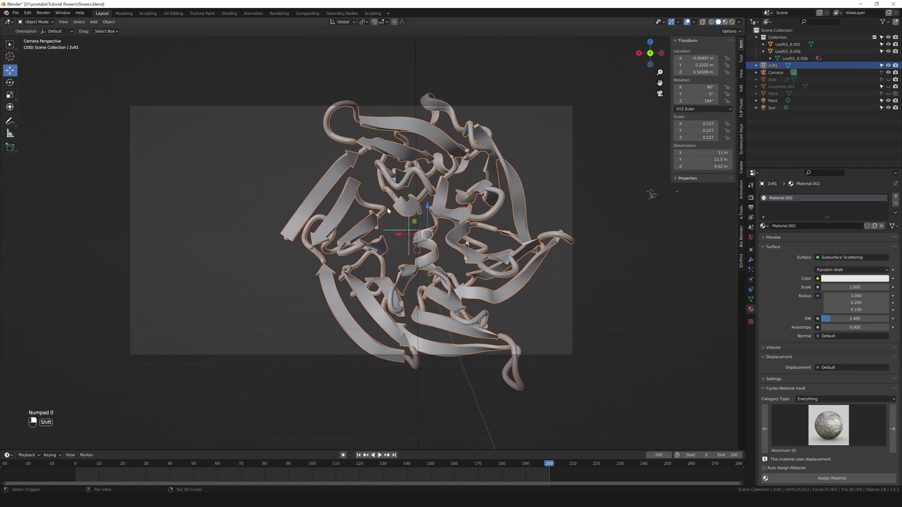
{"action": "left_click", "coordinate": [751, 272]}
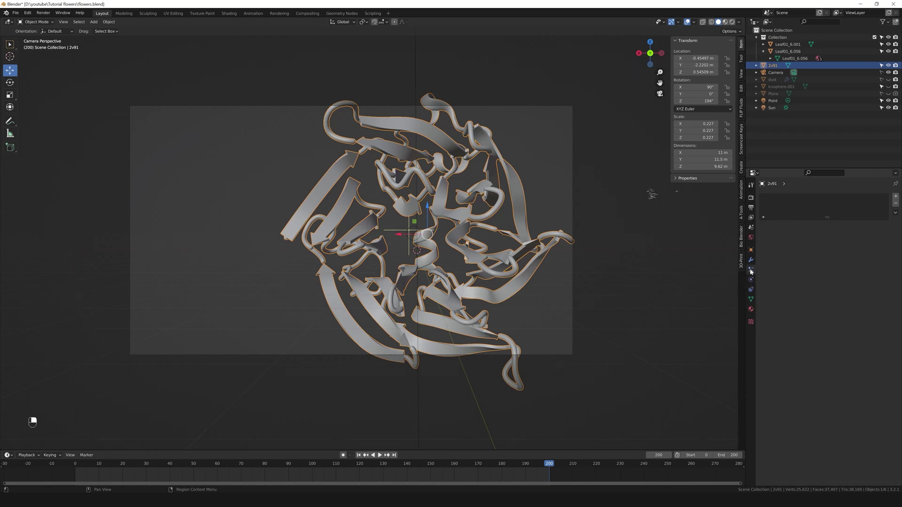
{"action": "left_click", "coordinate": [896, 198]}
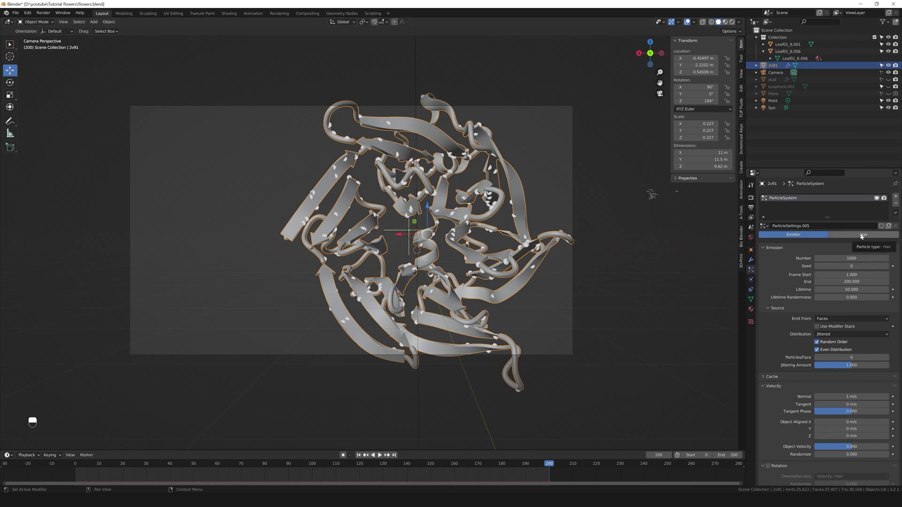
{"action": "left_click", "coordinate": [862, 236]}
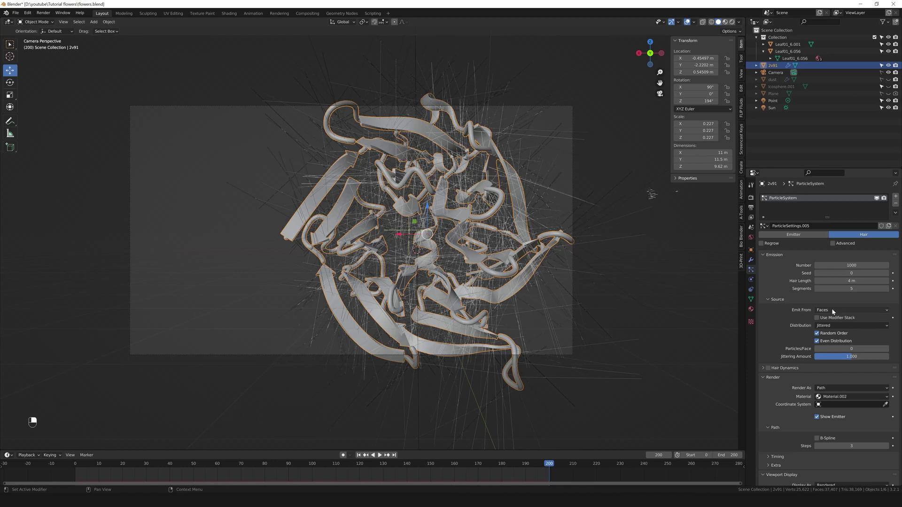
Step: Render the hair particles as Object, instancing the flower Leaf01_6.001
{"action": "scroll", "coordinate": [831, 308], "scroll_direction": "down", "scroll_amount": 5}
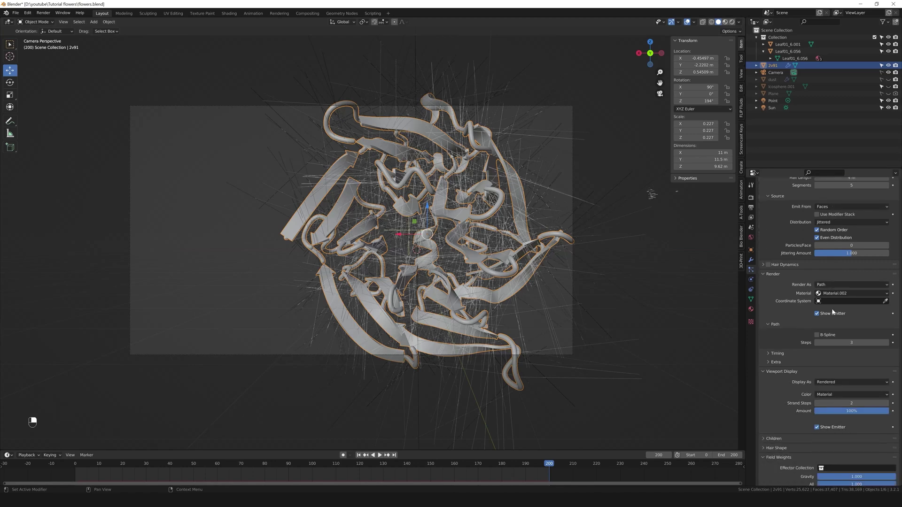
{"action": "left_click", "coordinate": [828, 284]}
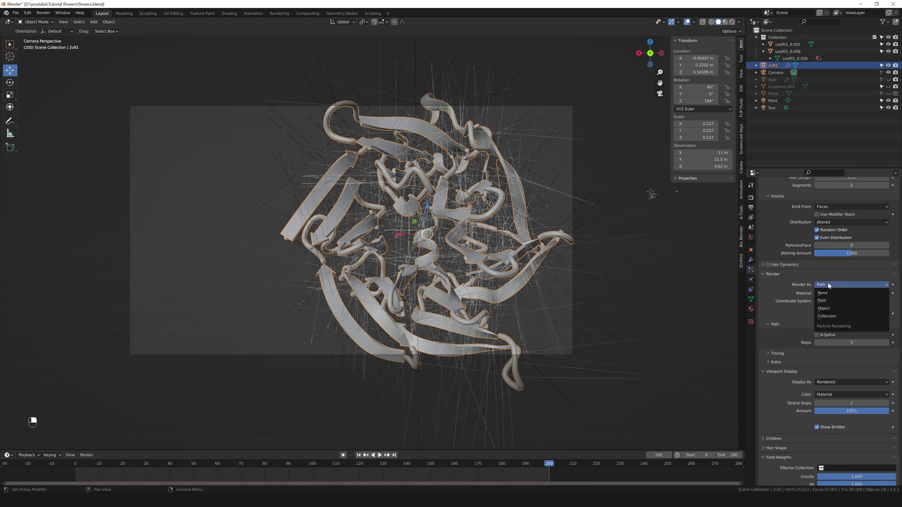
{"action": "left_click", "coordinate": [835, 311]}
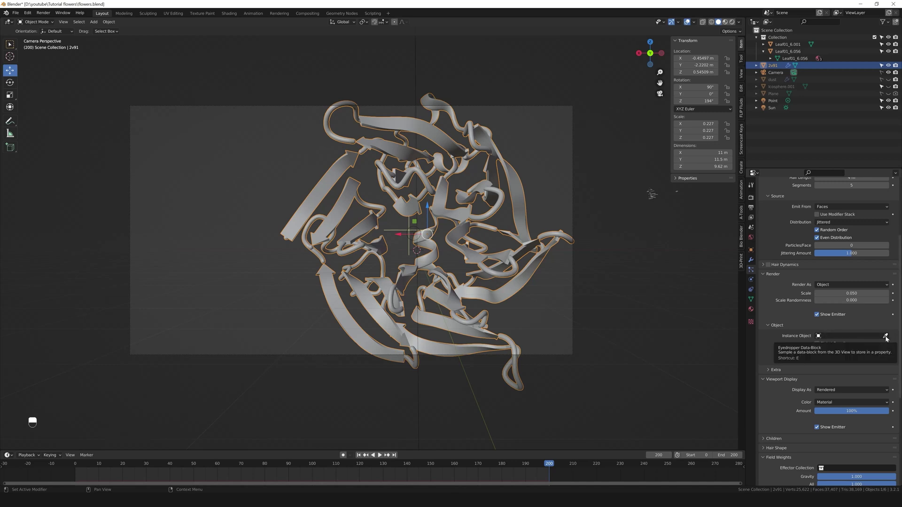
{"action": "left_click", "coordinate": [885, 338]}
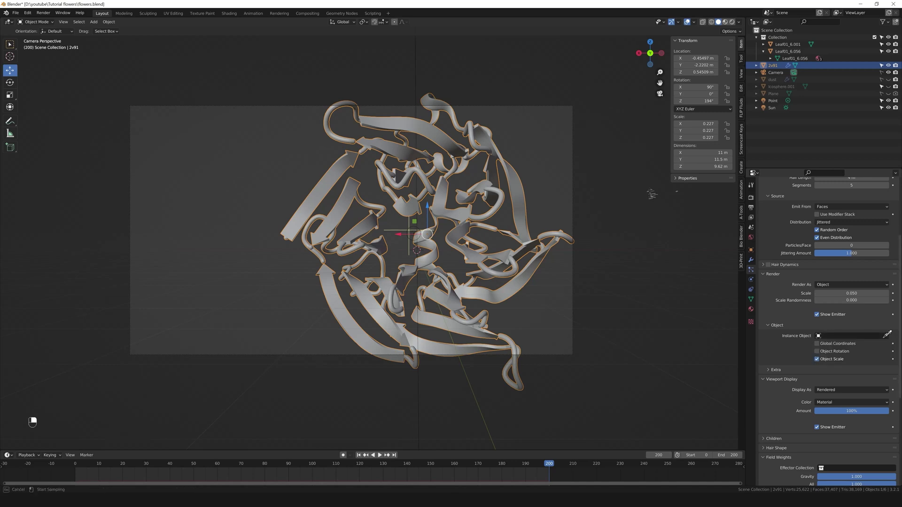
{"action": "left_click", "coordinate": [677, 191]}
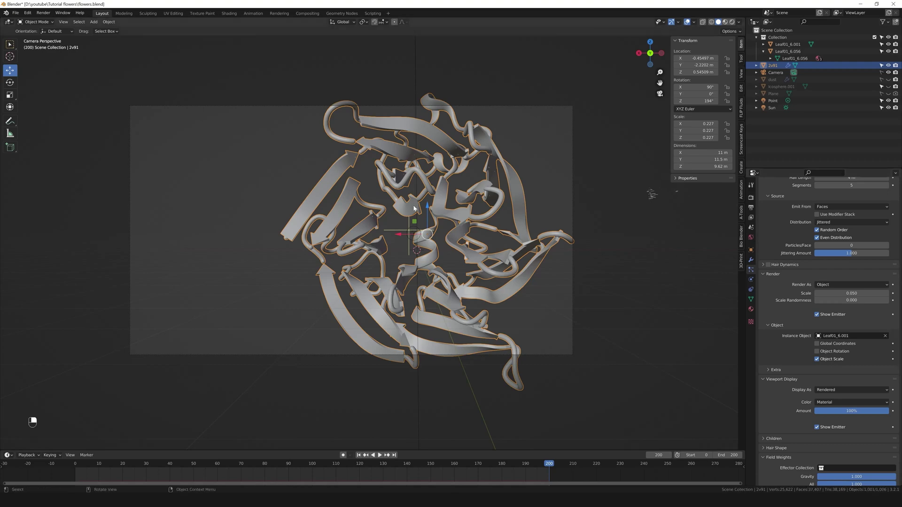
Step: Select the lone flower Leaf01_6.001 and frame the view on it
{"action": "scroll", "coordinate": [414, 208], "scroll_direction": "up", "scroll_amount": 10}
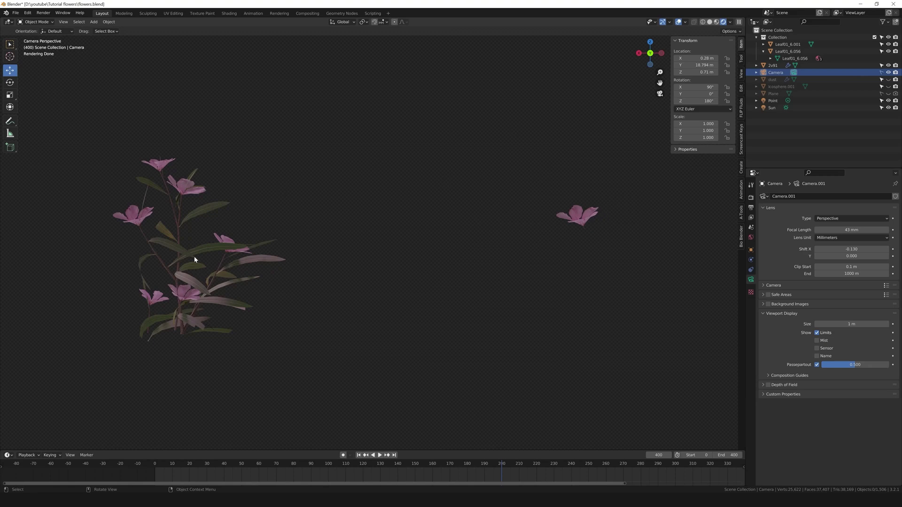
{"action": "left_click", "coordinate": [577, 224]}
{"action": "key", "text": "KP_Decimal"}
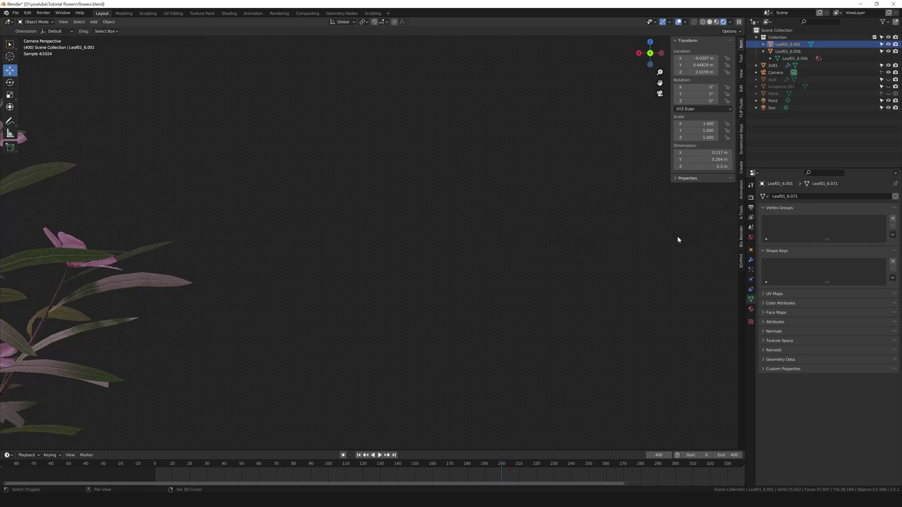
{"action": "scroll", "coordinate": [441, 272], "scroll_direction": "up", "scroll_amount": 2}
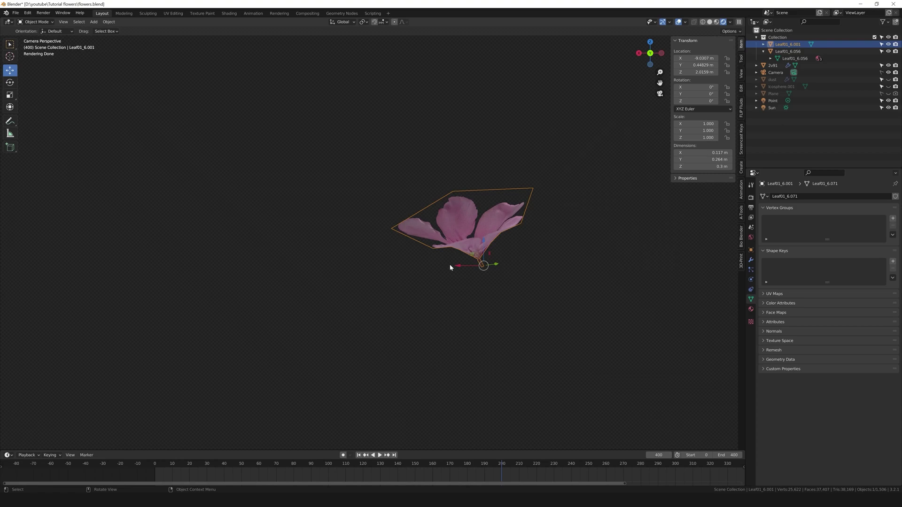
{"action": "scroll", "coordinate": [449, 266], "scroll_direction": "up", "scroll_amount": 2}
{"action": "middle_click_drag", "start_coordinate": [613, 281], "coordinate": [464, 284], "text": "shift"}
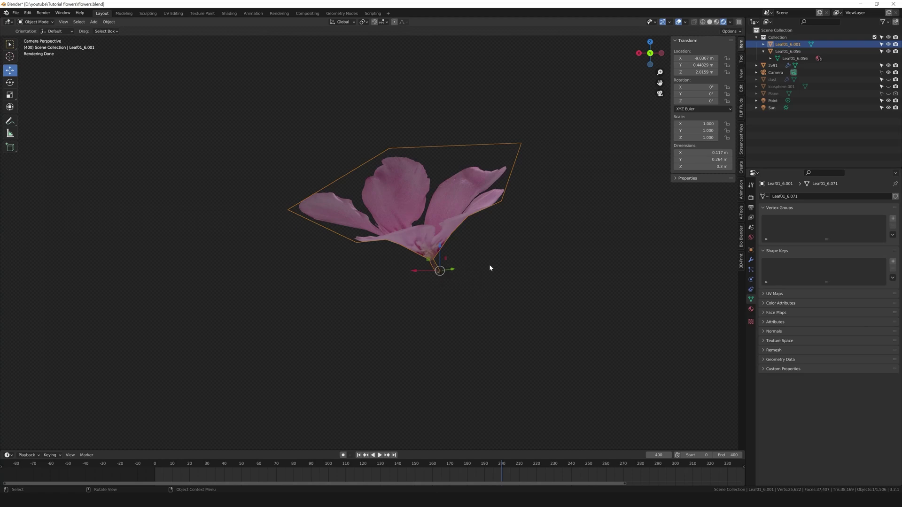
{"action": "scroll", "coordinate": [428, 201], "scroll_direction": "down", "scroll_amount": 6}
{"action": "scroll", "coordinate": [307, 294], "scroll_direction": "down", "scroll_amount": 4}
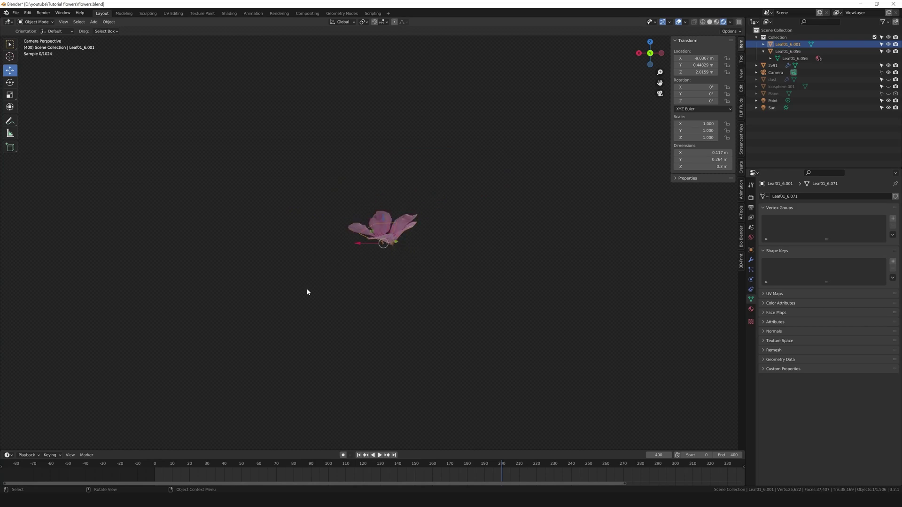
Step: Centre and select the flowering plant Leaf01_6.056, then reselect the single flower Leaf01_6.001
{"action": "middle_click_drag", "start_coordinate": [209, 306], "coordinate": [306, 302], "text": "shift"}
{"action": "scroll", "coordinate": [238, 303], "scroll_direction": "up", "scroll_amount": 2}
{"action": "middle_click_drag", "start_coordinate": [238, 303], "coordinate": [380, 263], "text": "shift"}
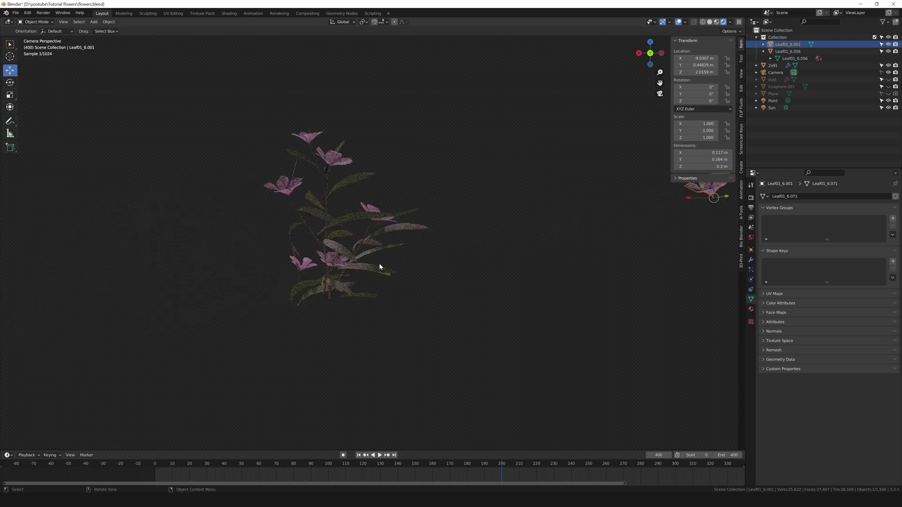
{"action": "scroll", "coordinate": [379, 264], "scroll_direction": "up", "scroll_amount": 2}
{"action": "left_click", "coordinate": [321, 213]}
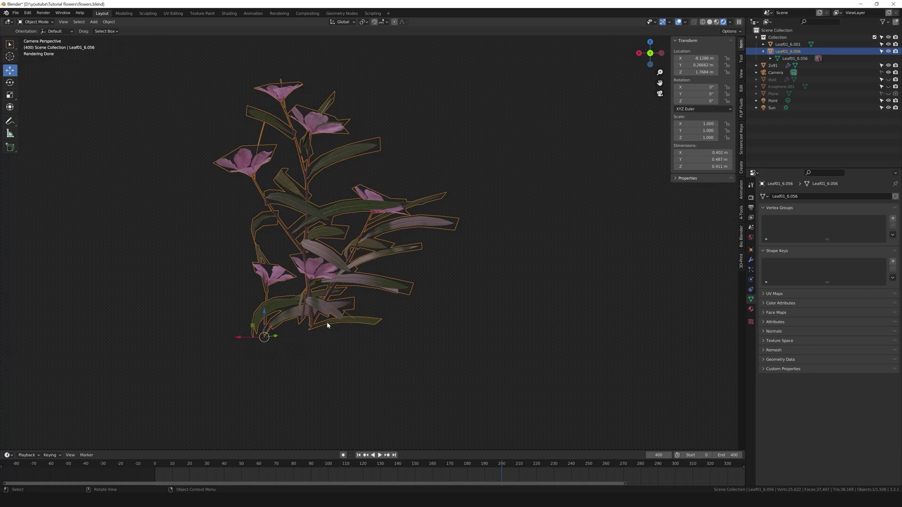
{"action": "scroll", "coordinate": [296, 308], "scroll_direction": "up", "scroll_amount": 5}
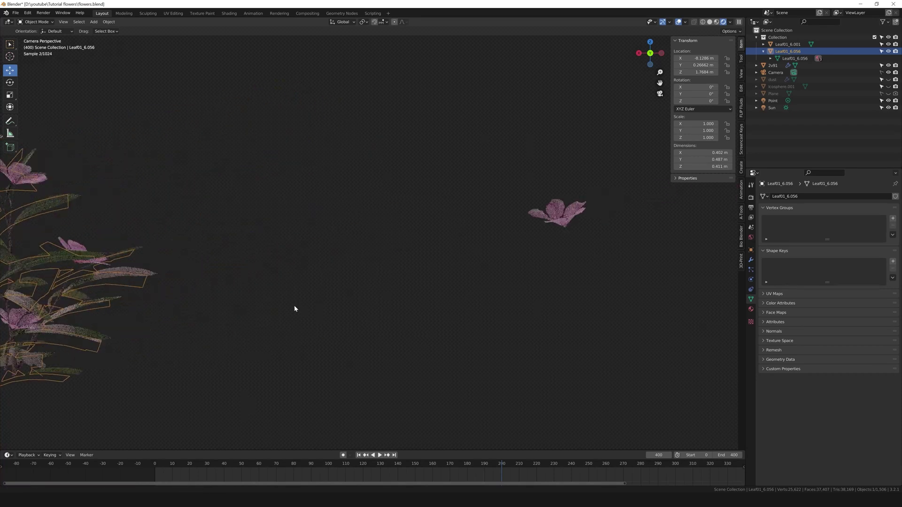
{"action": "scroll", "coordinate": [456, 264], "scroll_direction": "up", "scroll_amount": 6}
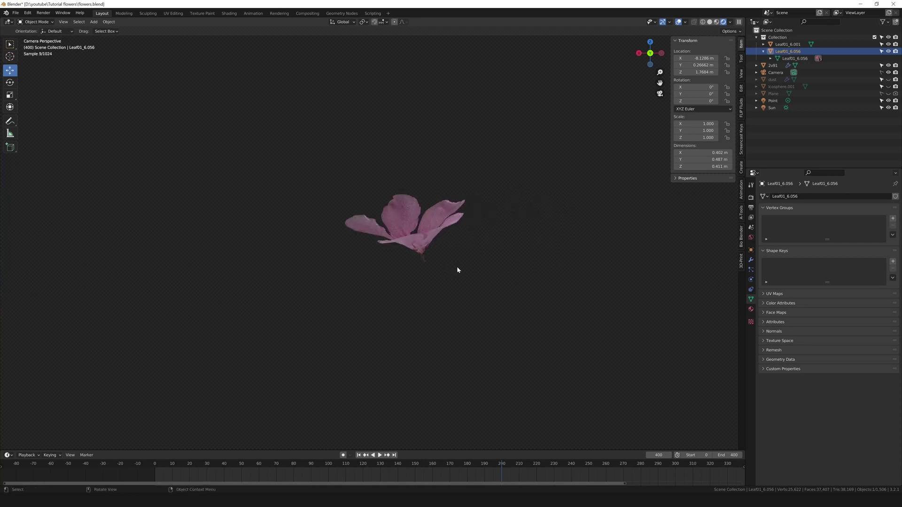
{"action": "left_click", "coordinate": [439, 242]}
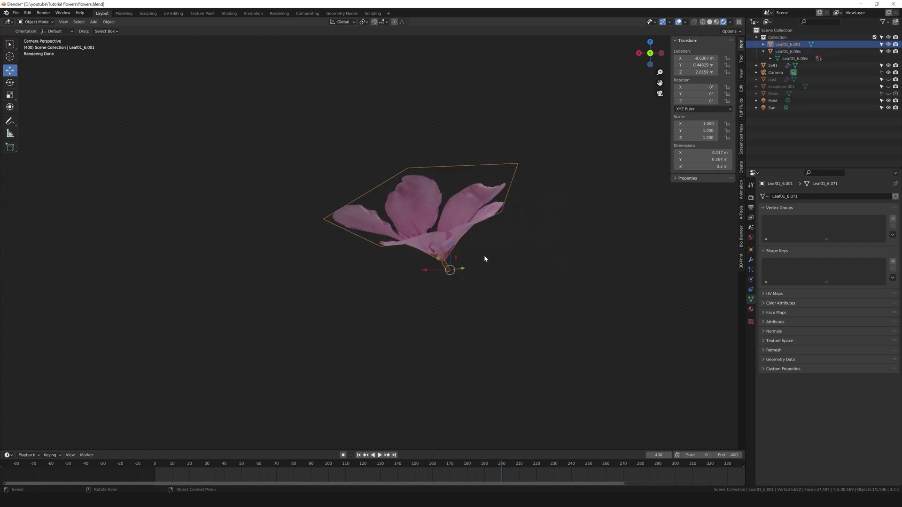
Step: In Edit Mode with Solid shading, snap the 3D cursor to the flower's stem-tip vertex
{"action": "key", "text": "Tab"}
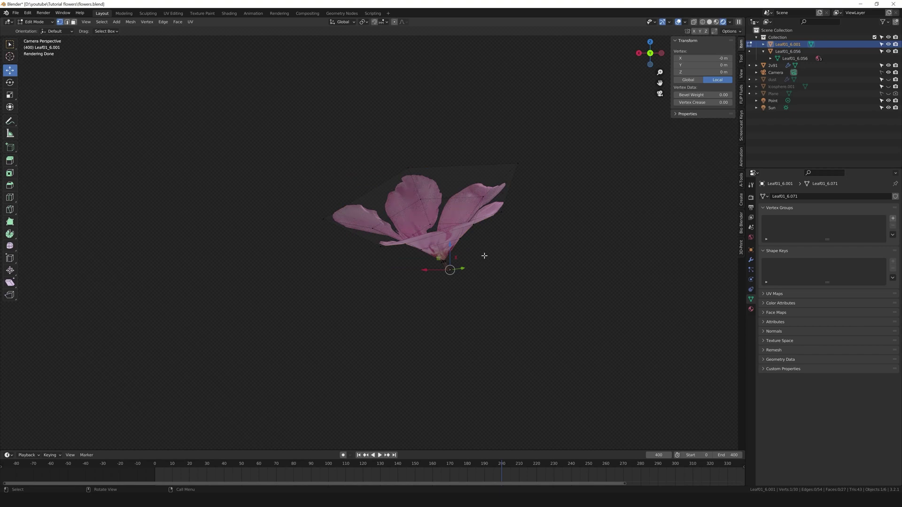
{"action": "key", "text": "z"}
{"action": "left_click", "coordinate": [530, 259]}
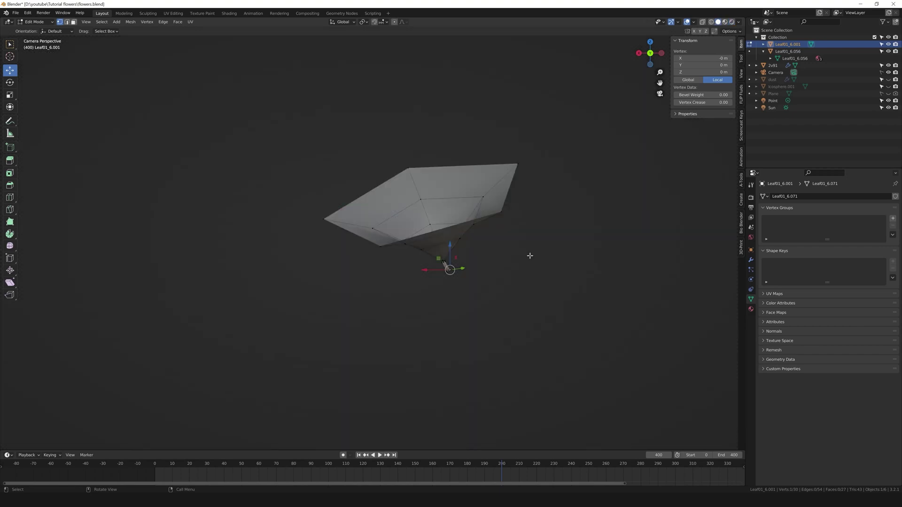
{"action": "left_click", "coordinate": [464, 295]}
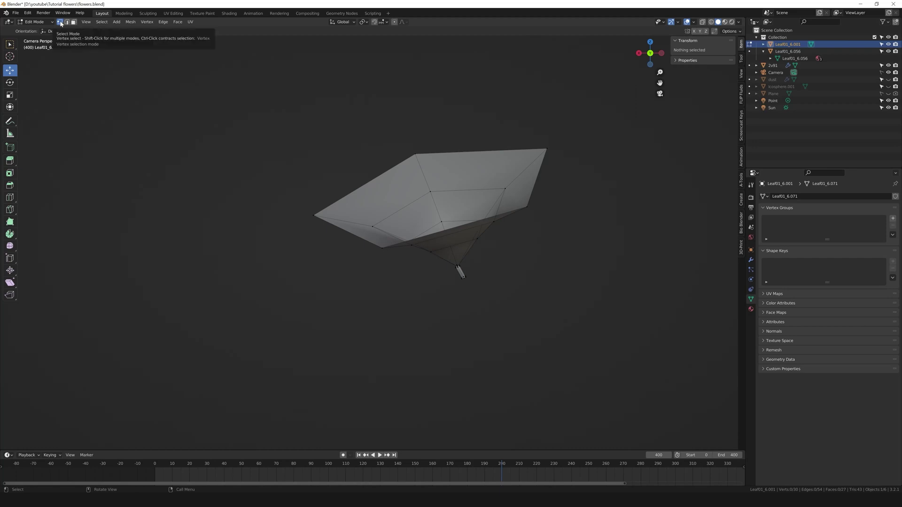
{"action": "left_click", "coordinate": [462, 278]}
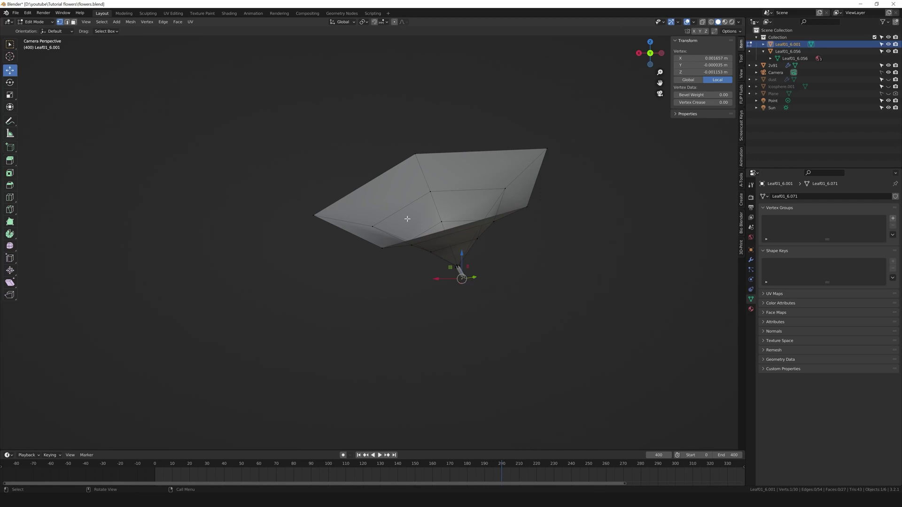
{"action": "key", "text": "shift"}
{"action": "key", "text": "shift+s"}
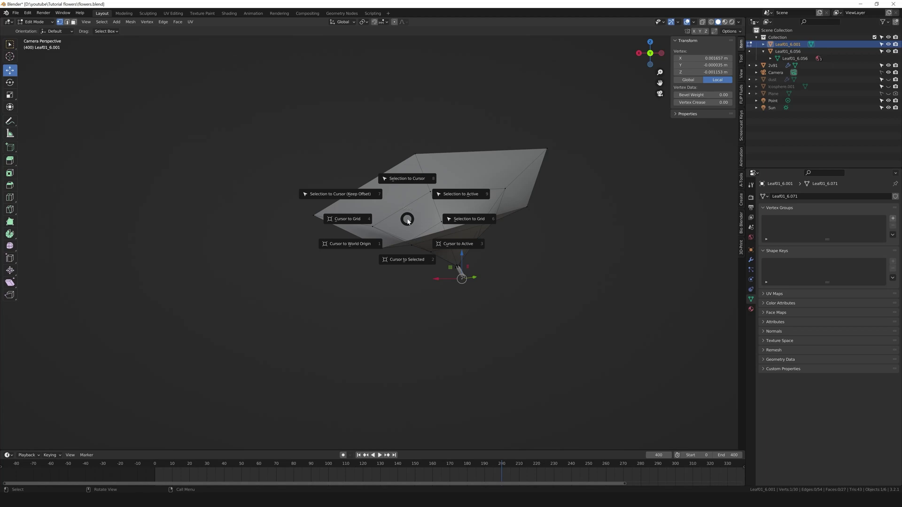
{"action": "left_click", "coordinate": [411, 261]}
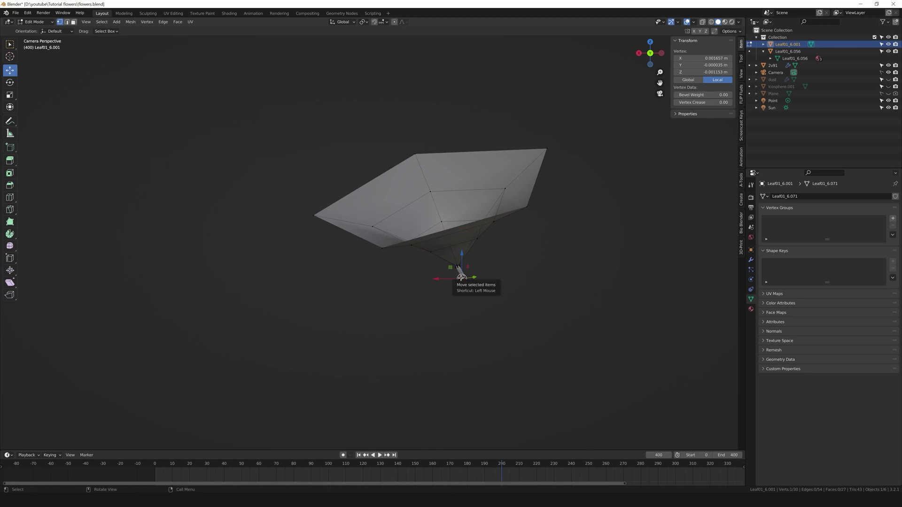
Step: Set Leaf01_6.001's origin to the 3D cursor at the stem tip
{"action": "key", "text": "Tab"}
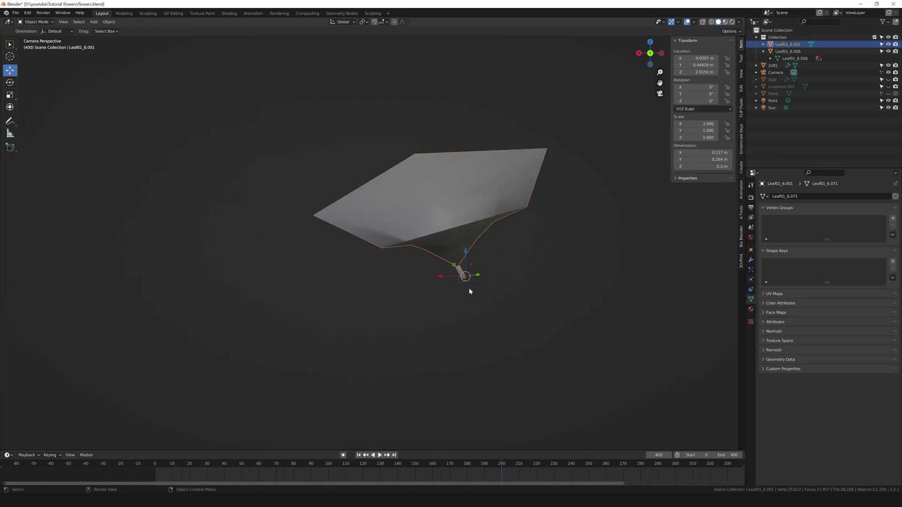
{"action": "left_click", "coordinate": [113, 23]}
{"action": "mouse_move", "coordinate": [121, 38]}
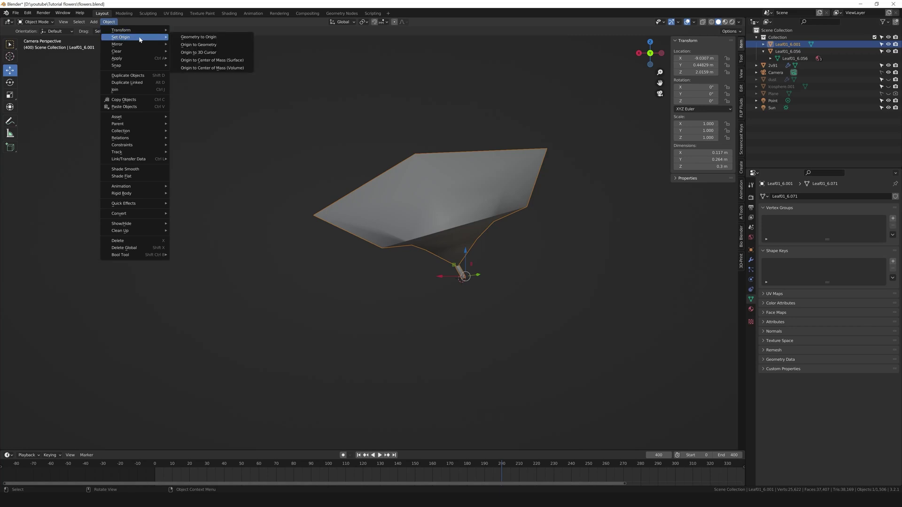
{"action": "left_click", "coordinate": [239, 53]}
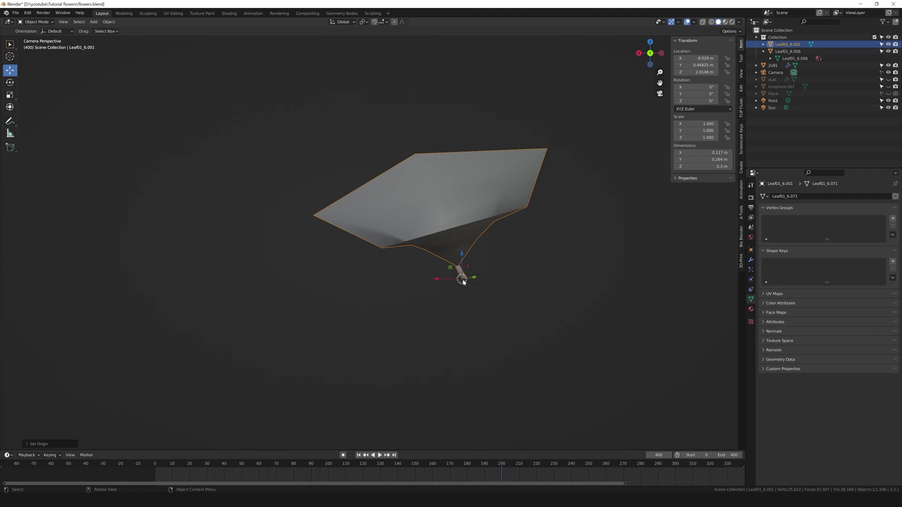
Step: Zoom out from the flowering plant and scroll up to 2v91's ParticleSettings.005 hair system
{"action": "scroll", "coordinate": [462, 281], "scroll_direction": "down", "scroll_amount": 8}
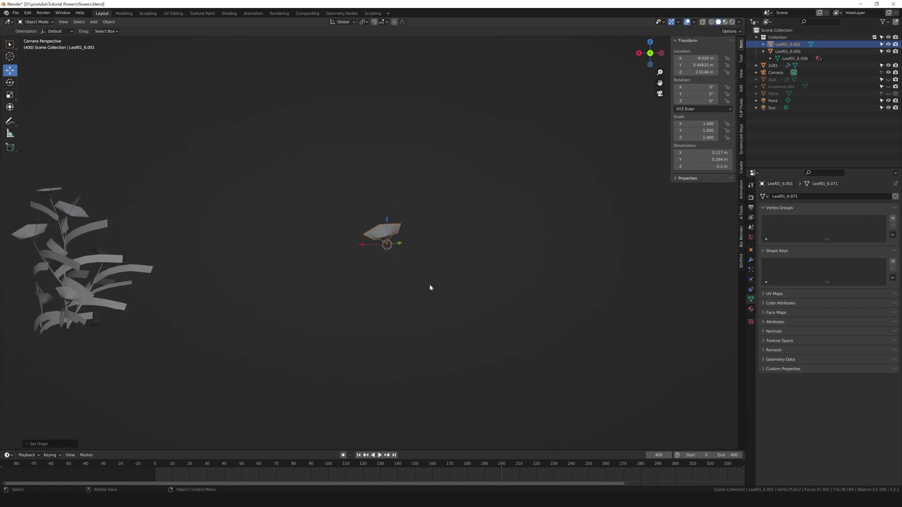
{"action": "middle_click_drag", "start_coordinate": [191, 295], "coordinate": [303, 287], "text": "shift"}
{"action": "scroll", "coordinate": [407, 239], "scroll_direction": "up", "scroll_amount": 5}
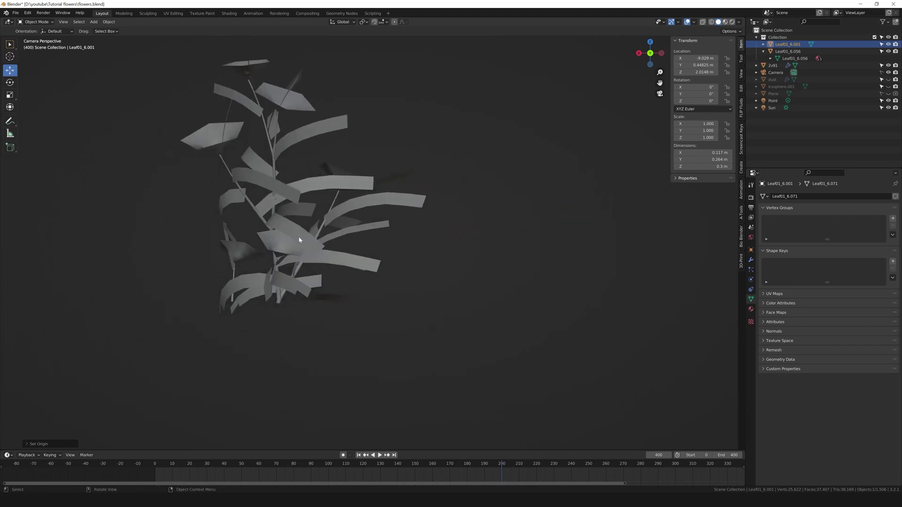
{"action": "left_click", "coordinate": [221, 308]}
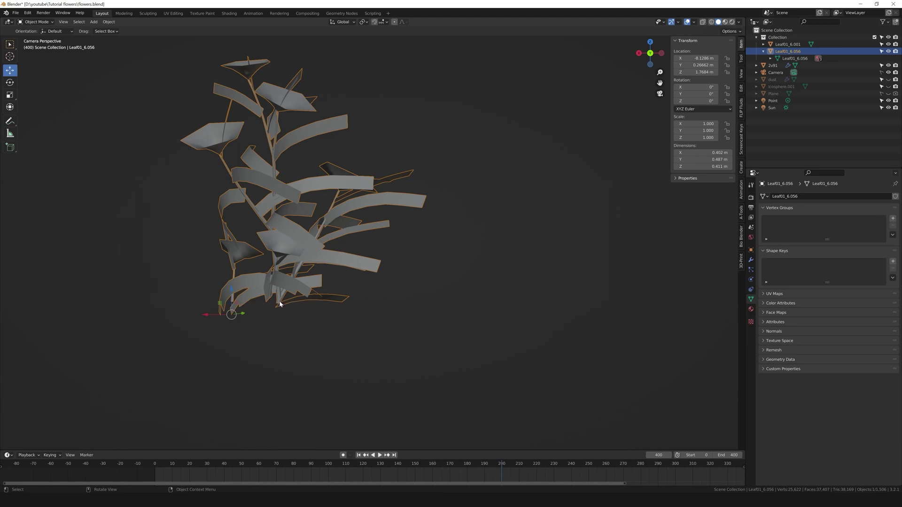
{"action": "scroll", "coordinate": [280, 305], "scroll_direction": "down", "scroll_amount": 4}
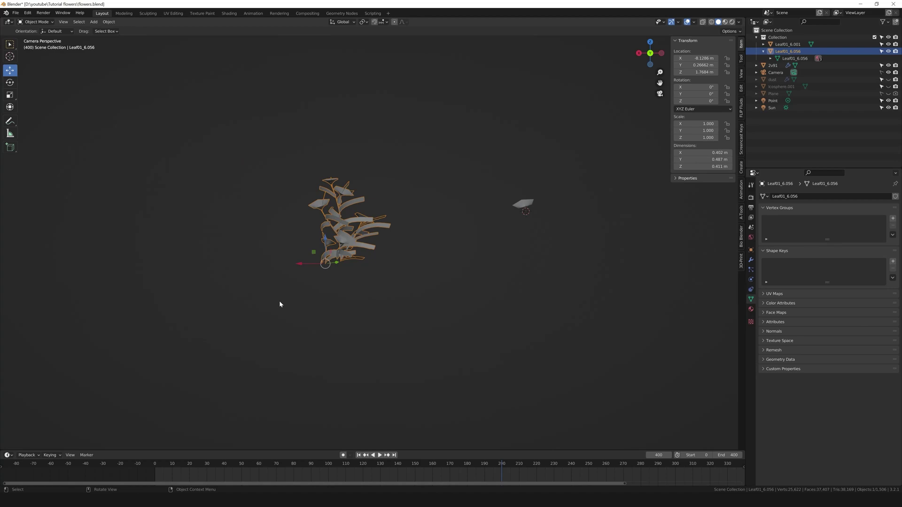
{"action": "scroll", "coordinate": [279, 304], "scroll_direction": "down", "scroll_amount": 6}
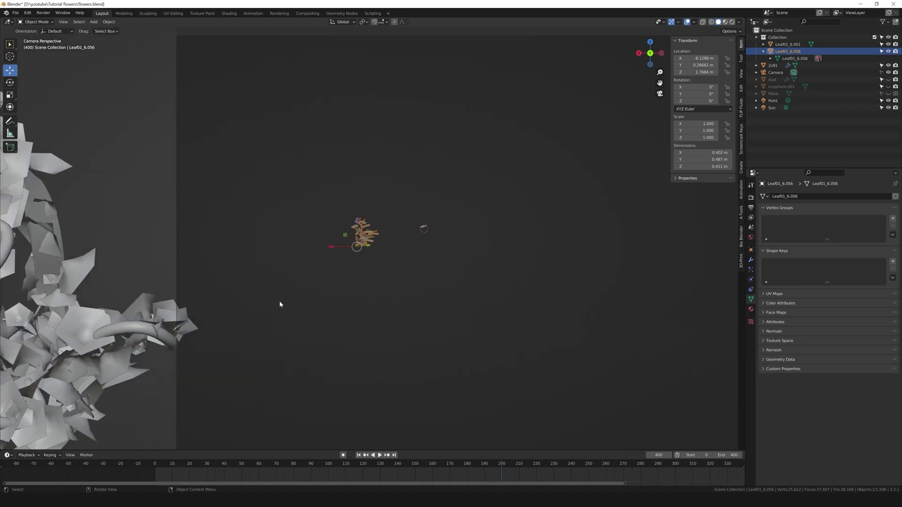
{"action": "middle_click_drag", "start_coordinate": [279, 303], "coordinate": [462, 281], "text": "shift"}
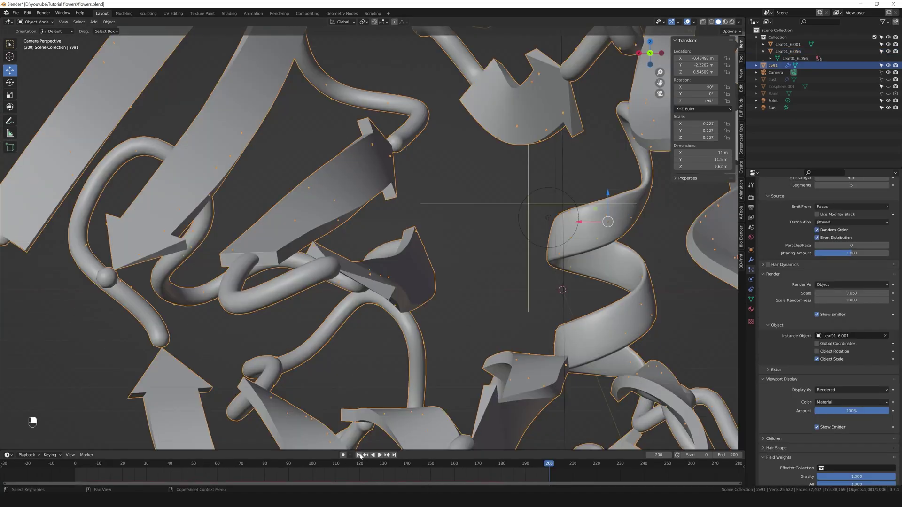
{"action": "scroll", "coordinate": [463, 332], "scroll_direction": "down", "scroll_amount": 6}
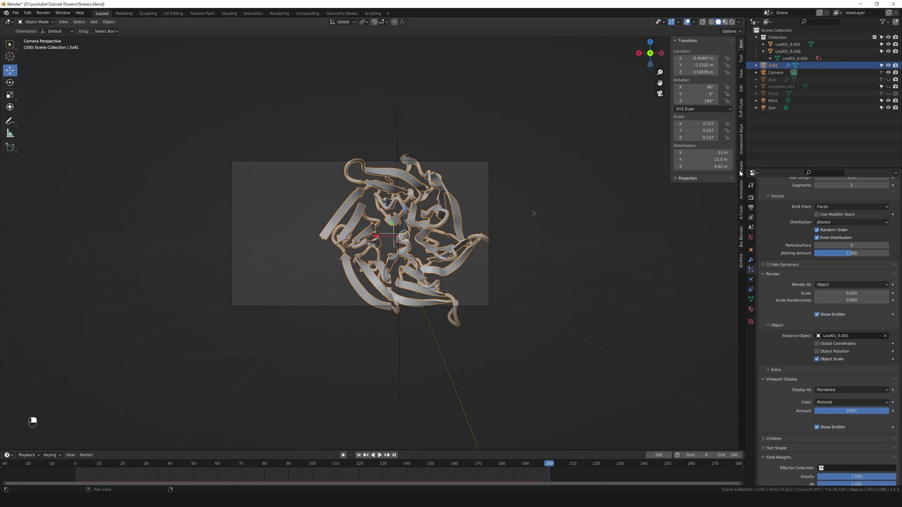
{"action": "scroll", "coordinate": [848, 305], "scroll_direction": "up", "scroll_amount": 5}
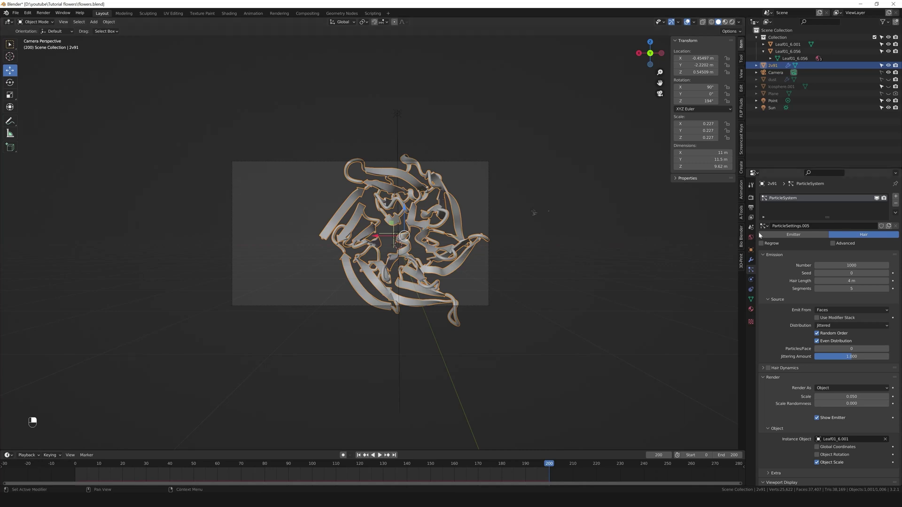
Step: Assign the 'flowers' particle settings to 2v91 and view the blossom-covered protein in Rendered shading
{"action": "left_click", "coordinate": [764, 226]}
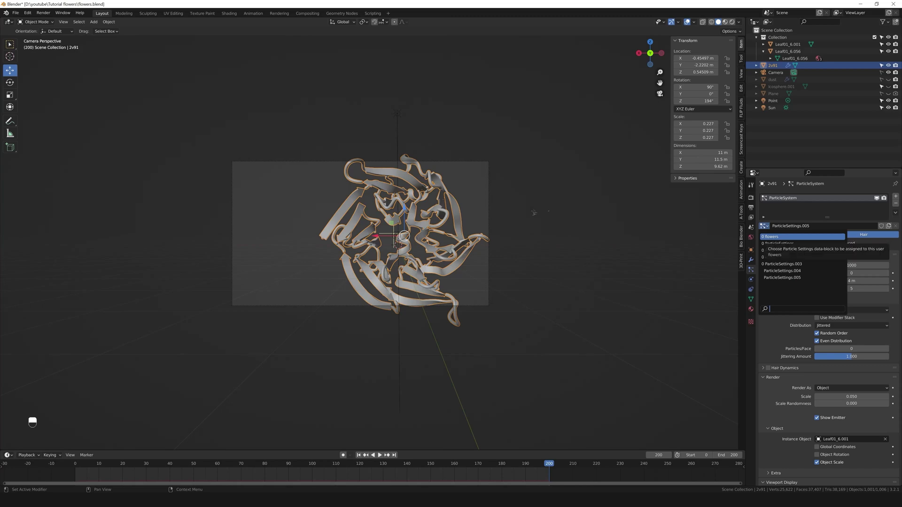
{"action": "left_click", "coordinate": [799, 236]}
{"action": "scroll", "coordinate": [437, 254], "scroll_direction": "up", "scroll_amount": 4}
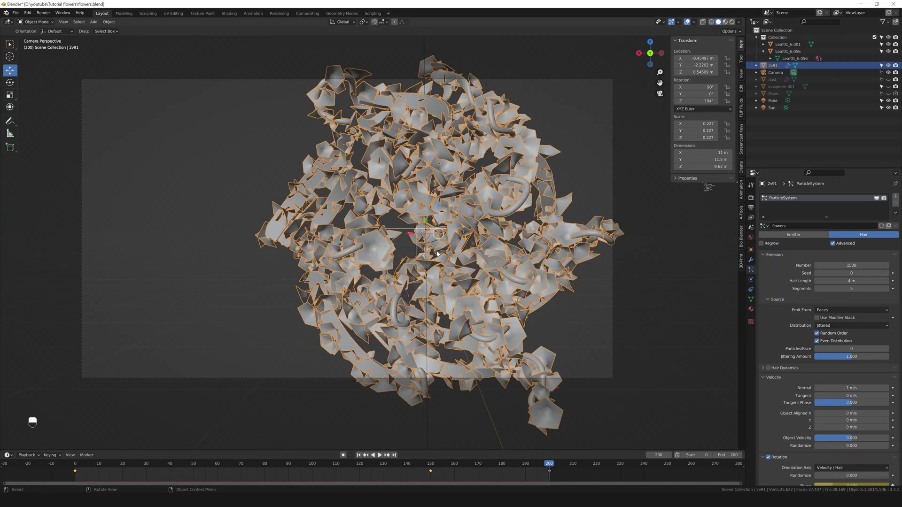
{"action": "key", "text": "z"}
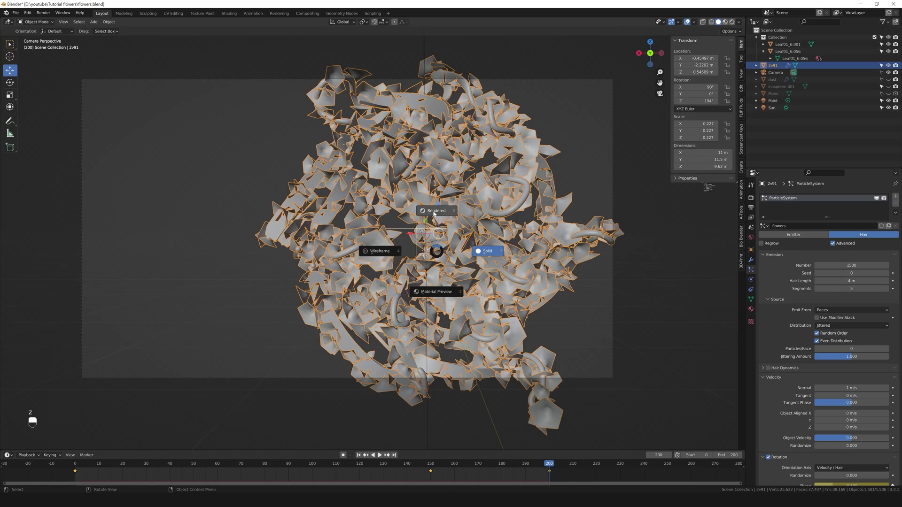
{"action": "left_click", "coordinate": [433, 212]}
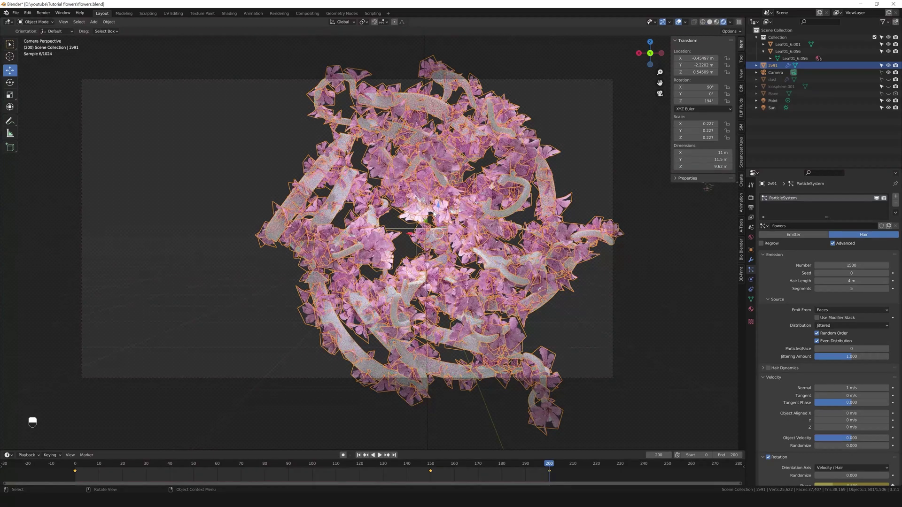
{"action": "left_click", "coordinate": [655, 226]}
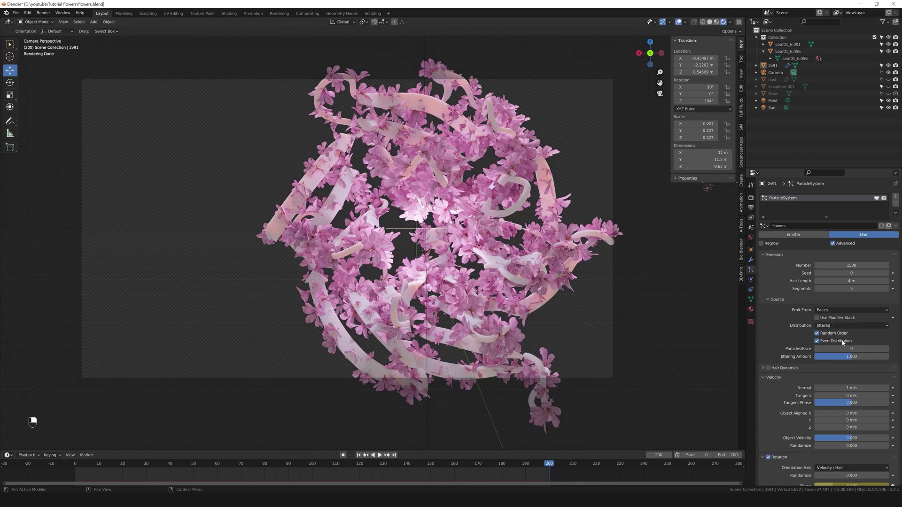
Step: Try a new flower rotation phase, undo back to -0.500, and switch to Solid shading
{"action": "scroll", "coordinate": [791, 357], "scroll_direction": "down", "scroll_amount": 6}
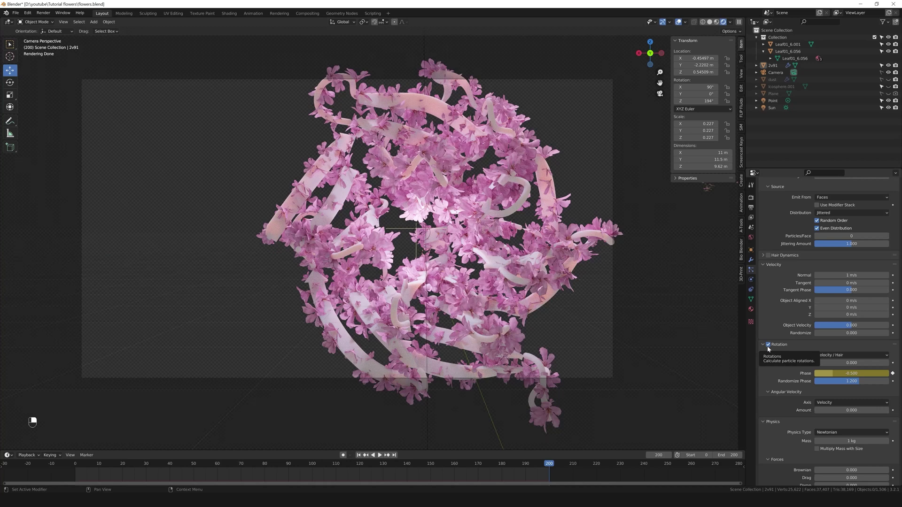
{"action": "scroll", "coordinate": [783, 368], "scroll_direction": "down", "scroll_amount": 2}
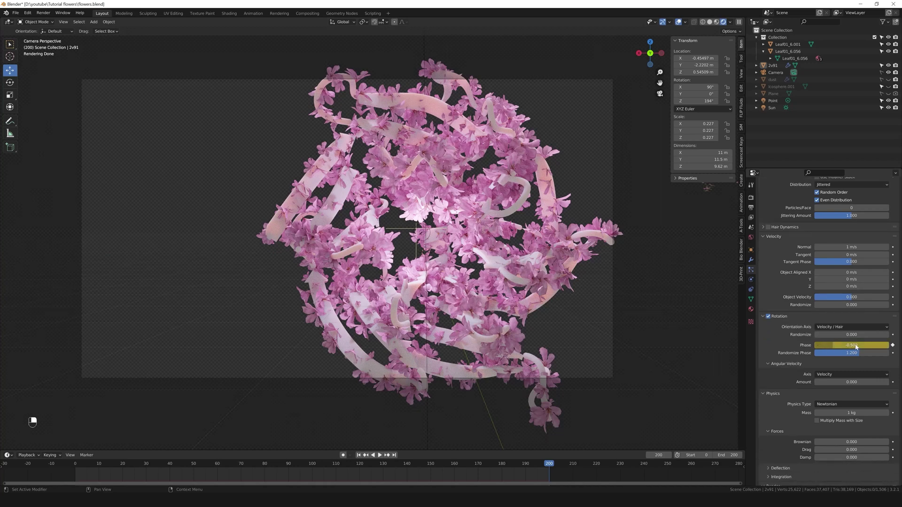
{"action": "left_click_drag", "start_coordinate": [856, 347], "coordinate": [870, 347]}
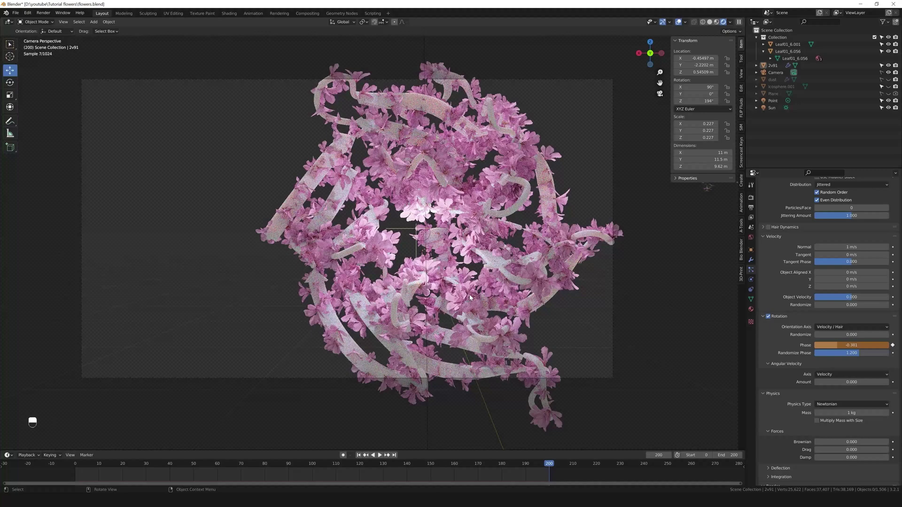
{"action": "key", "text": "ctrl+z"}
{"action": "key", "text": "z"}
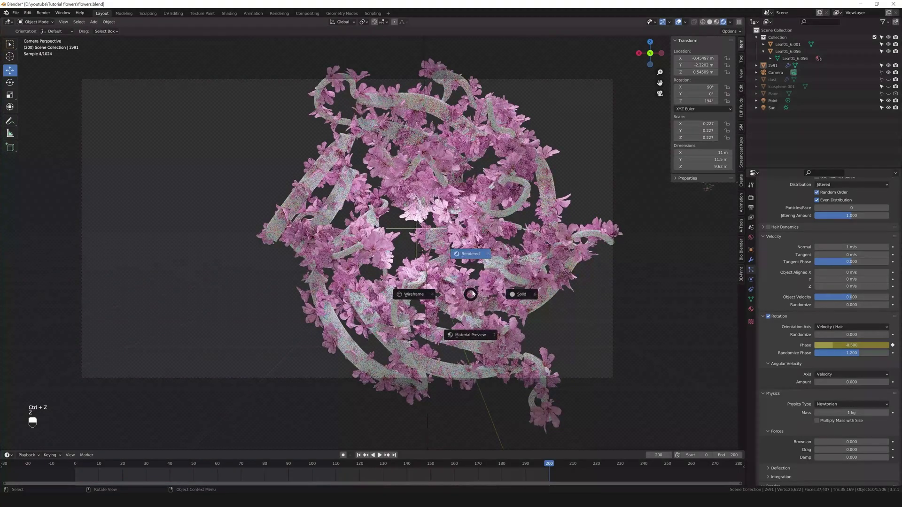
{"action": "left_click", "coordinate": [519, 297]}
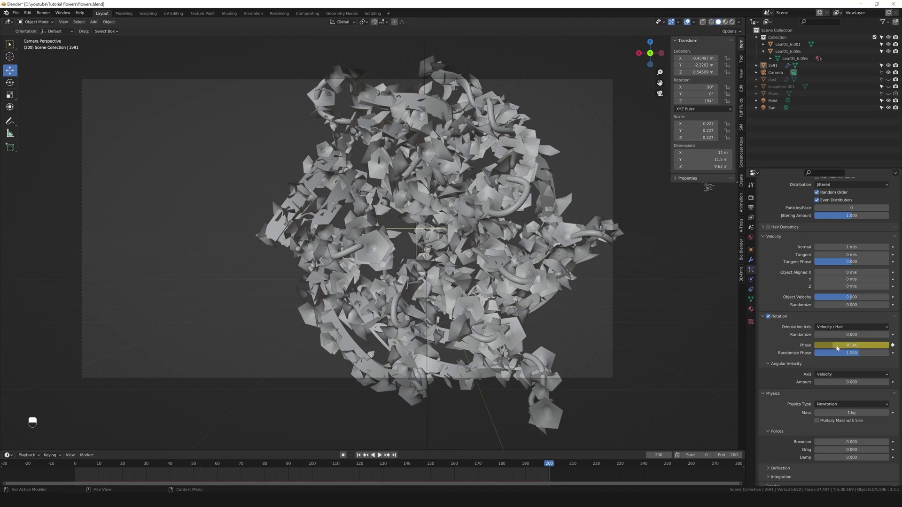
{"action": "mouse_move", "coordinate": [833, 347]}
{"action": "left_mouse_down"}
{"action": "mouse_move", "coordinate": [779, 347]}
{"action": "mouse_move", "coordinate": [841, 347]}
{"action": "mouse_move", "coordinate": [833, 350]}
{"action": "left_mouse_up"}
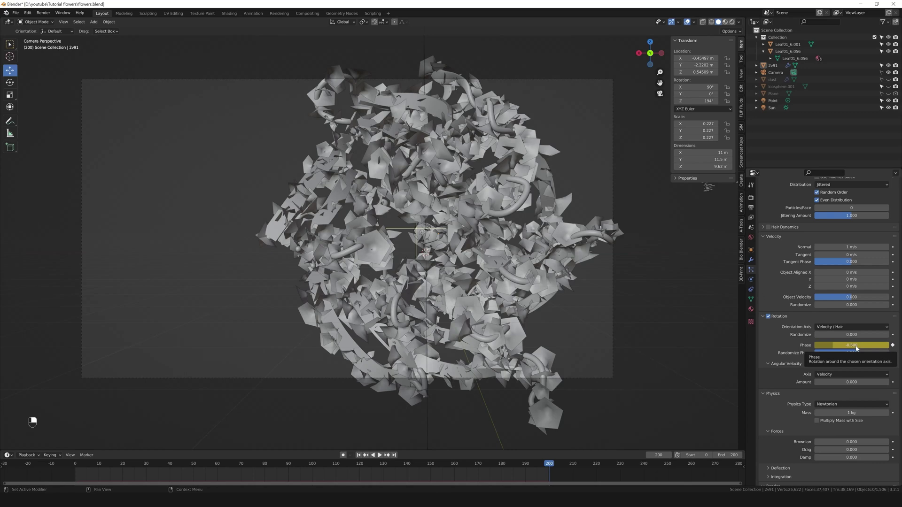
Step: Compare the bare first frame with the flowered last frame and collapse the Physics panel
{"action": "left_click", "coordinate": [359, 455]}
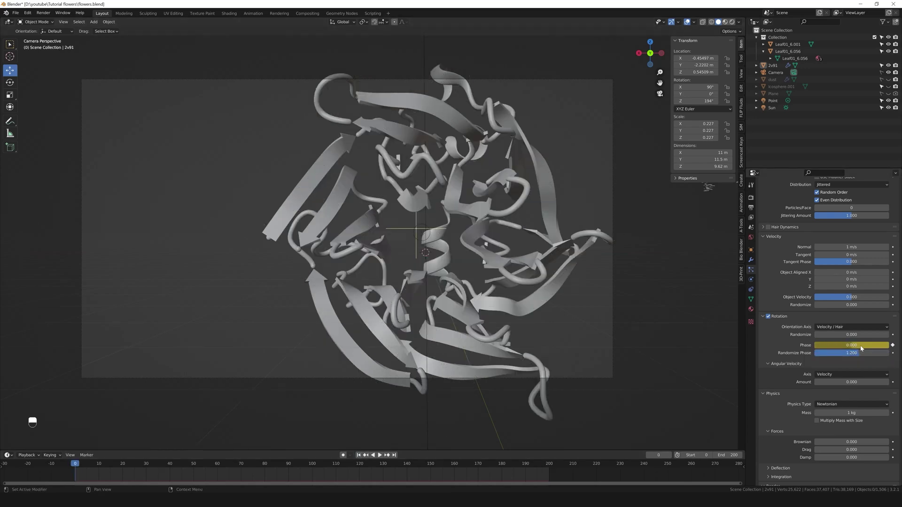
{"action": "left_click", "coordinate": [394, 455]}
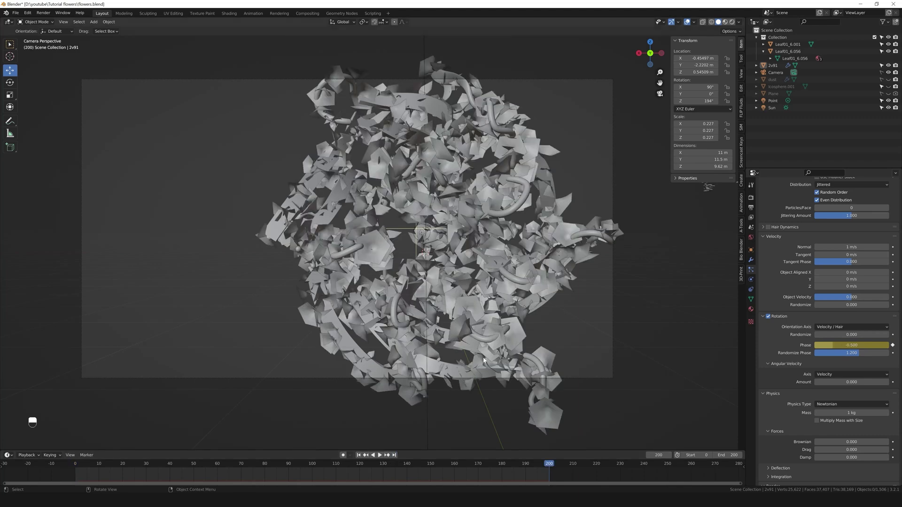
{"action": "scroll", "coordinate": [778, 324], "scroll_direction": "down", "scroll_amount": 2}
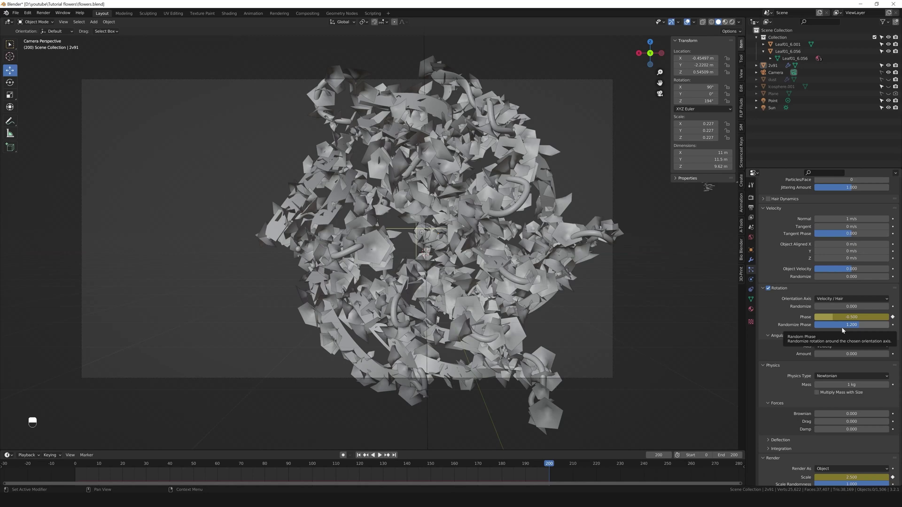
{"action": "scroll", "coordinate": [849, 329], "scroll_direction": "down", "scroll_amount": 2}
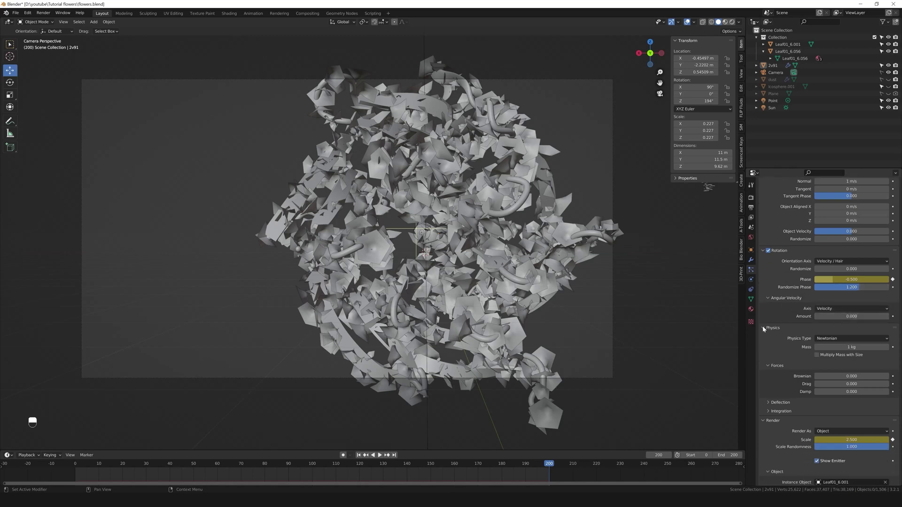
{"action": "left_click", "coordinate": [763, 329]}
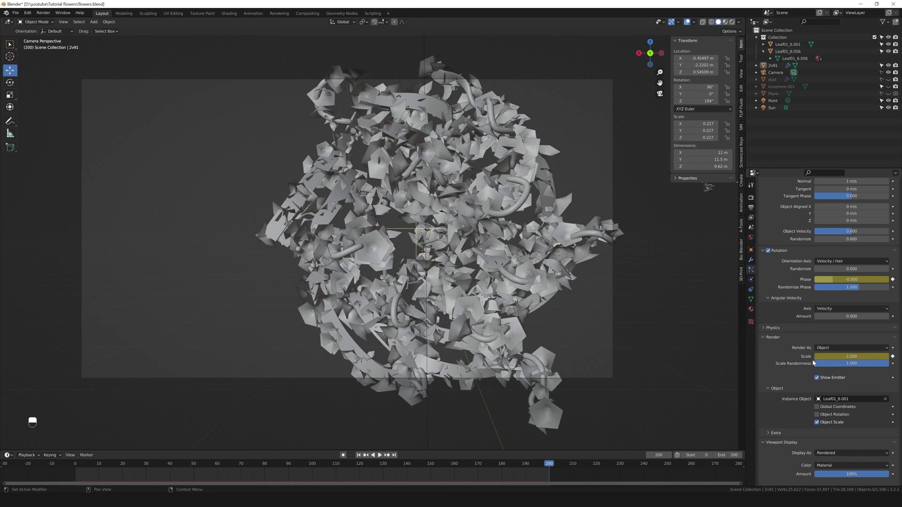
Step: Collapse the Viewport Display panel to bring the 2.500 render scale into view
{"action": "scroll", "coordinate": [814, 363], "scroll_direction": "down", "scroll_amount": 2}
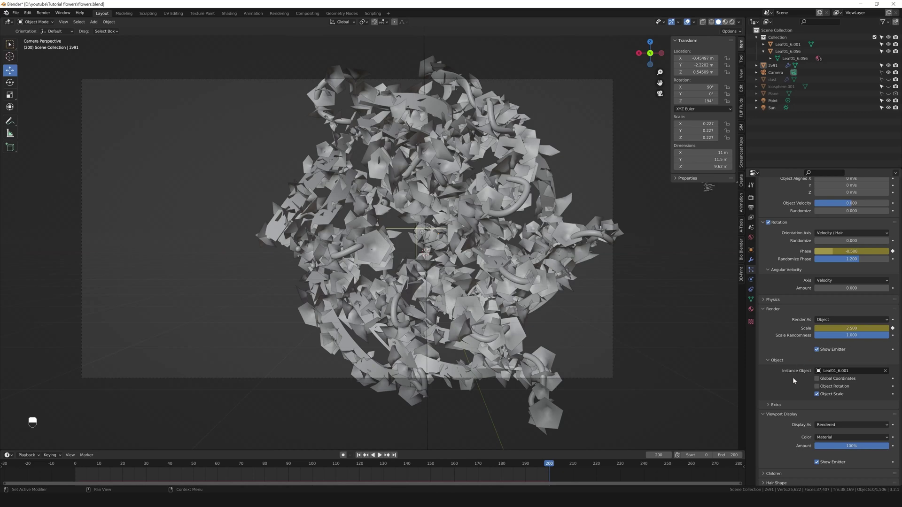
{"action": "scroll", "coordinate": [776, 374], "scroll_direction": "down", "scroll_amount": 2}
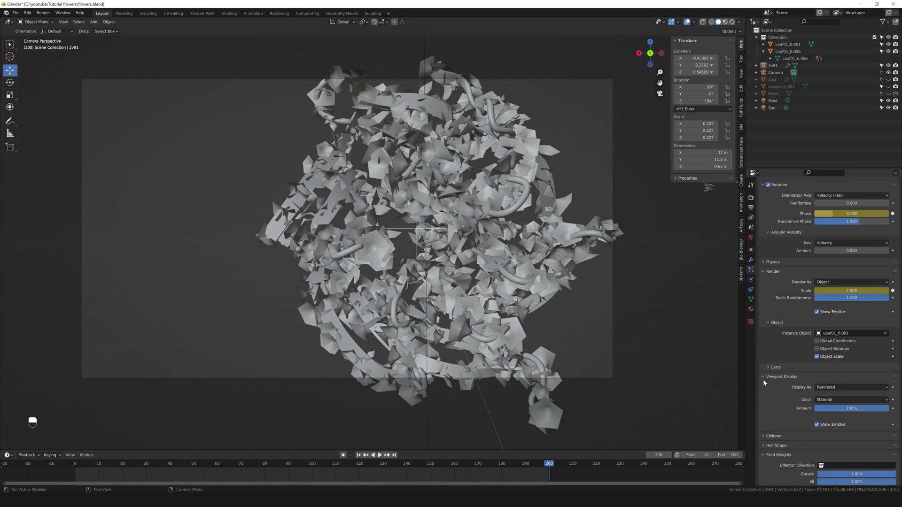
{"action": "scroll", "coordinate": [769, 396], "scroll_direction": "down", "scroll_amount": 1}
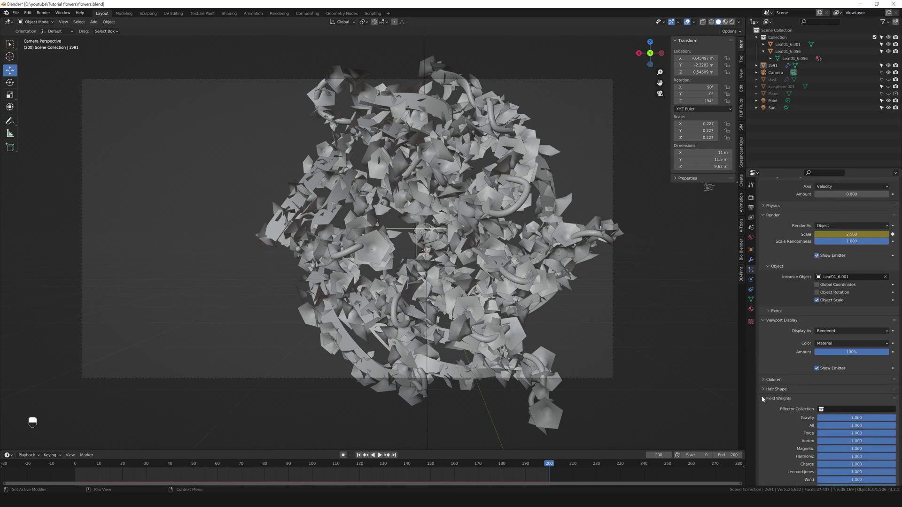
{"action": "left_click", "coordinate": [761, 365]}
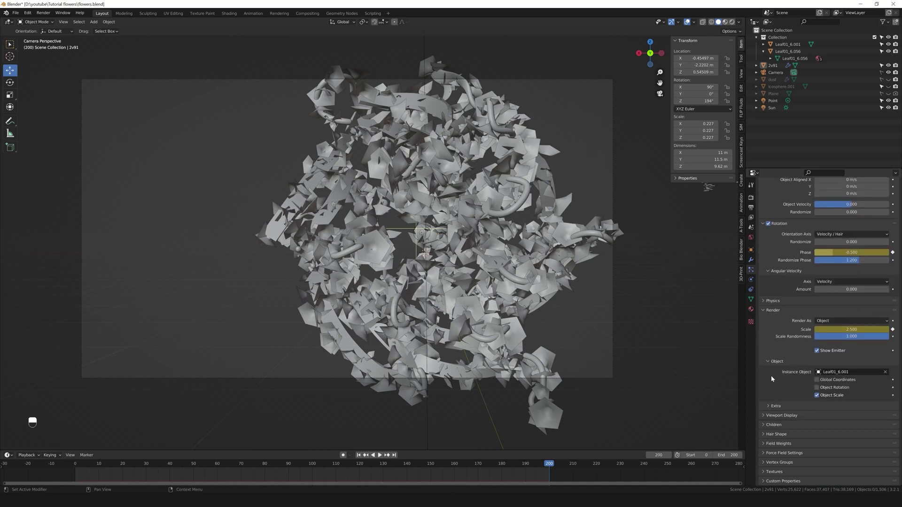
{"action": "scroll", "coordinate": [803, 381], "scroll_direction": "up", "scroll_amount": 2}
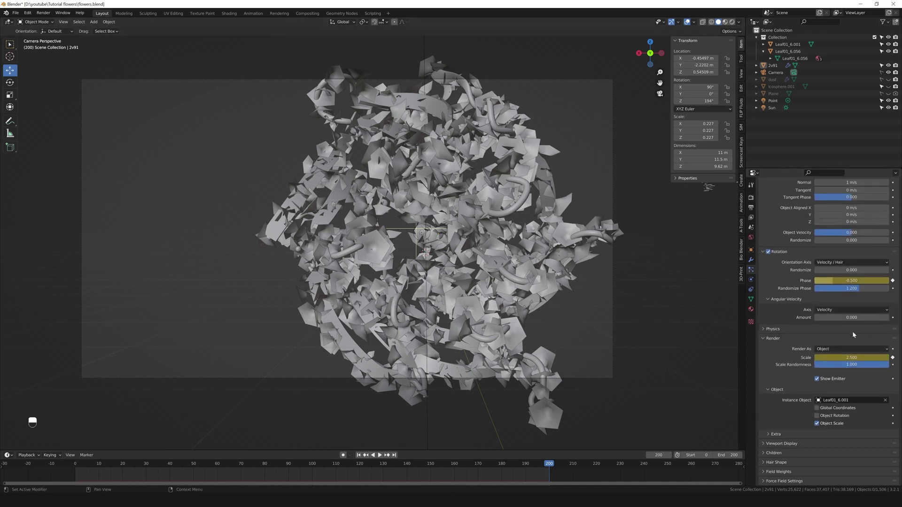
{"action": "scroll", "coordinate": [853, 335], "scroll_direction": "up", "scroll_amount": 2}
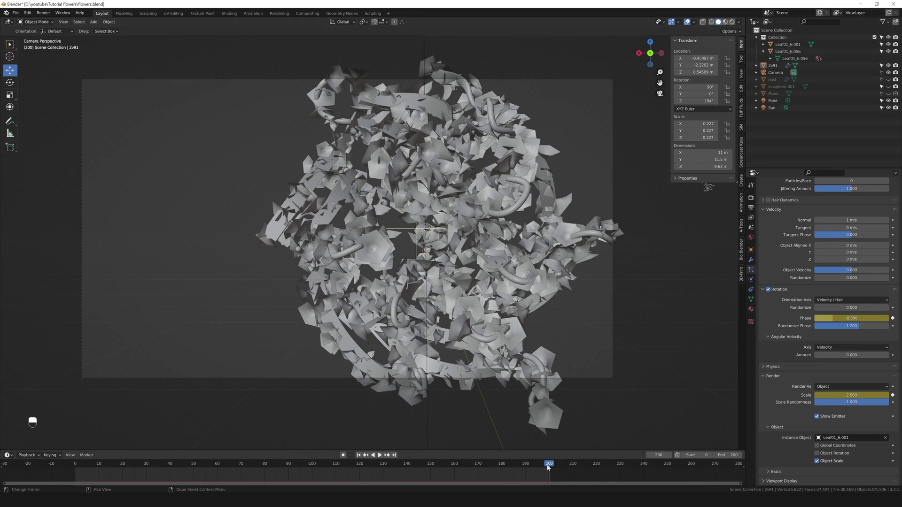
Step: At frame 0, clear the Scale keyframe, keyframe scale 0.001, then scrub to frame 150
{"action": "left_click", "coordinate": [359, 455]}
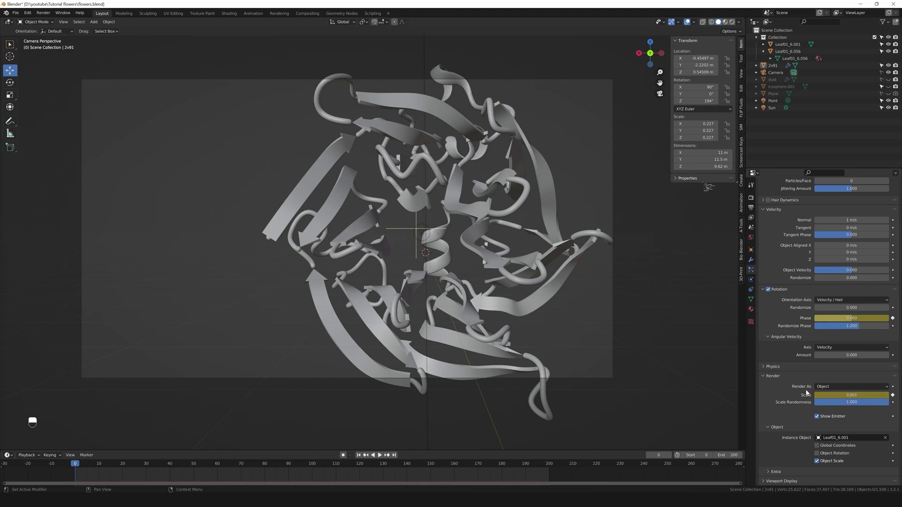
{"action": "right_click", "coordinate": [838, 397]}
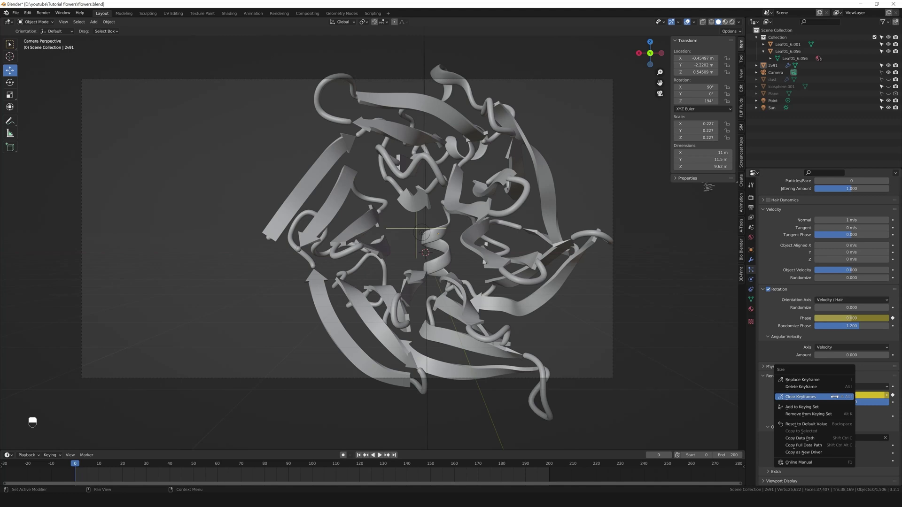
{"action": "left_click", "coordinate": [835, 397]}
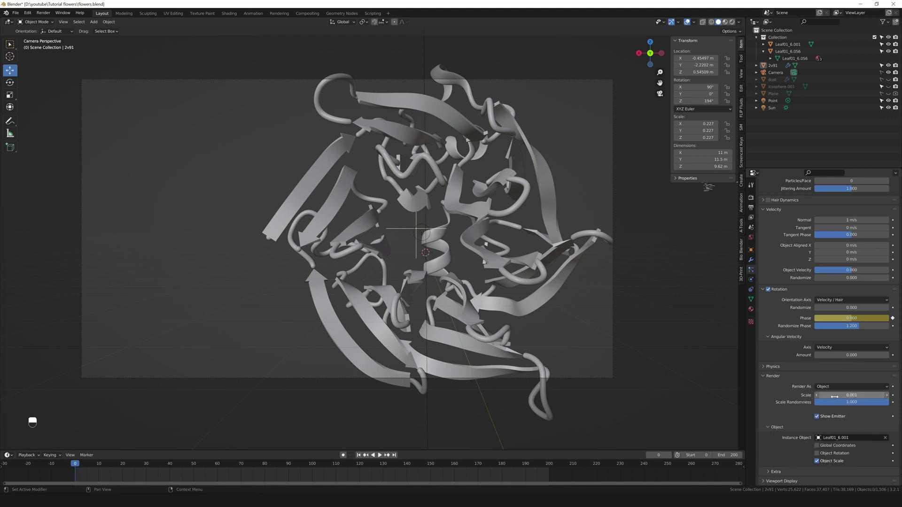
{"action": "left_click", "coordinate": [835, 397]}
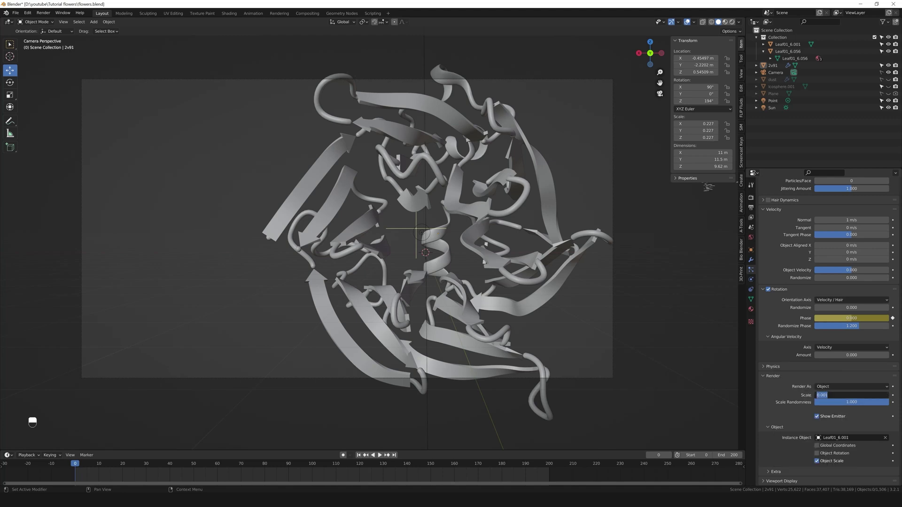
{"action": "type", "text": "0"}
{"action": "key", "text": "Return"}
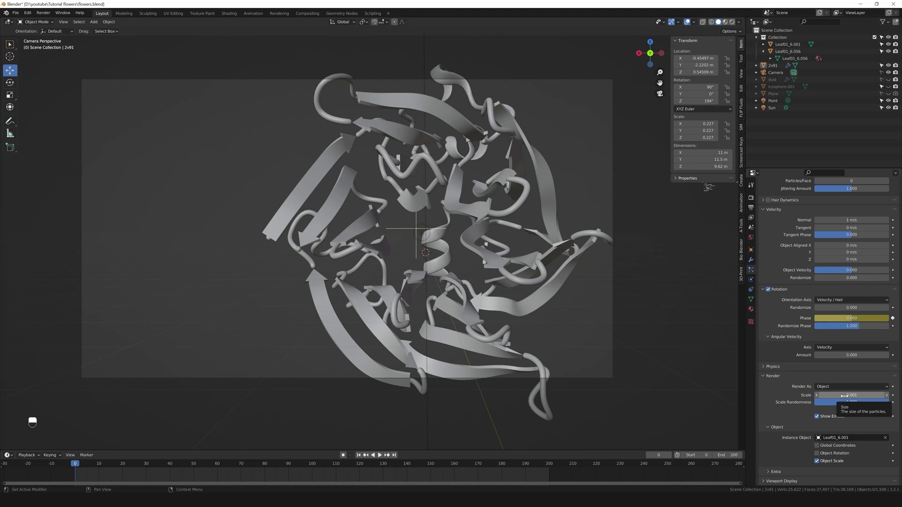
{"action": "key", "text": "i"}
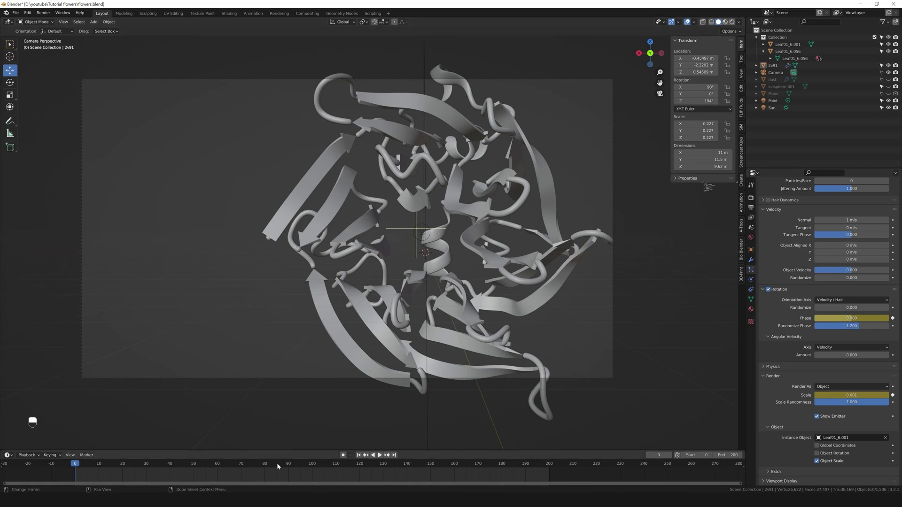
{"action": "left_click_drag", "start_coordinate": [75, 466], "coordinate": [430, 473]}
Step: Set the particle Render Scale to 2.5 and keyframe it at frame 150
{"action": "left_click", "coordinate": [851, 395]}
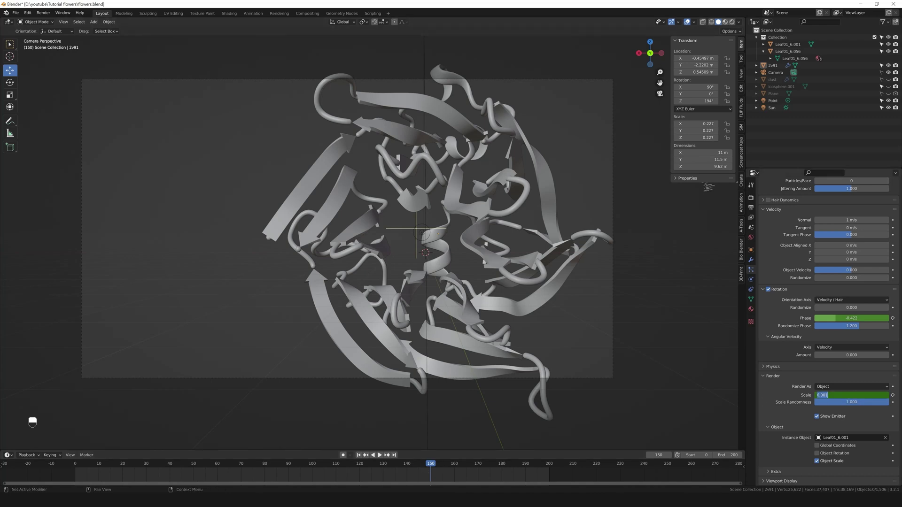
{"action": "type", "text": "2.5"}
{"action": "key", "text": "Return"}
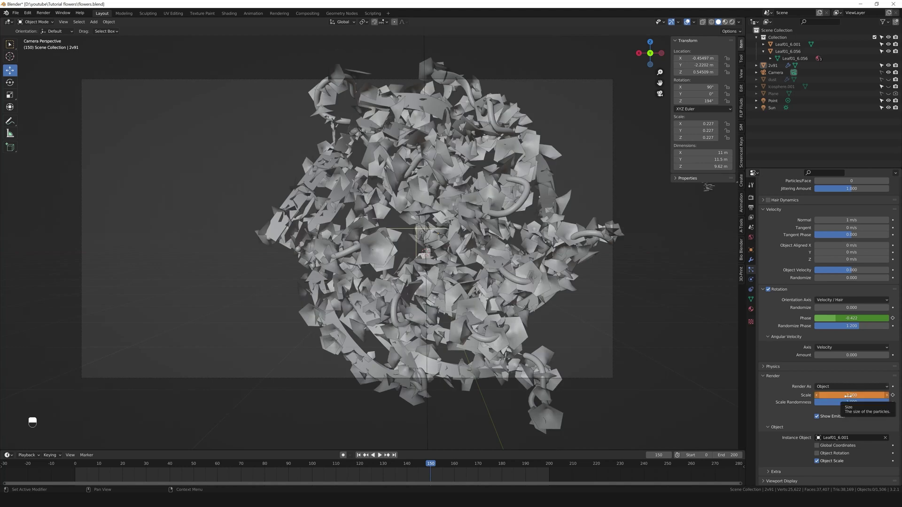
{"action": "key", "text": "i"}
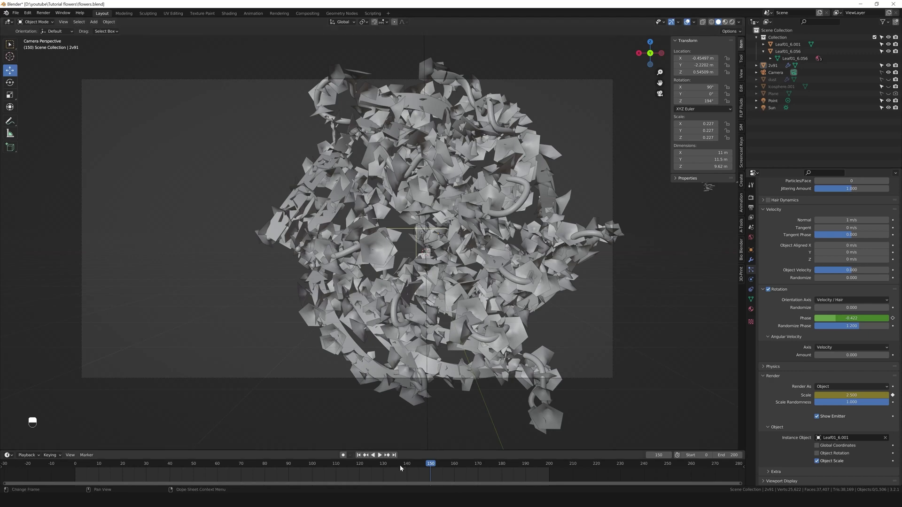
Step: Scrub the timeline from frame 0 to the end to check the leaves growing
{"action": "mouse_move", "coordinate": [439, 466]}
{"action": "left_mouse_down"}
{"action": "mouse_move", "coordinate": [85, 465]}
{"action": "mouse_move", "coordinate": [429, 478]}
{"action": "left_mouse_up"}
{"action": "left_click_drag", "start_coordinate": [431, 480], "coordinate": [551, 482]}
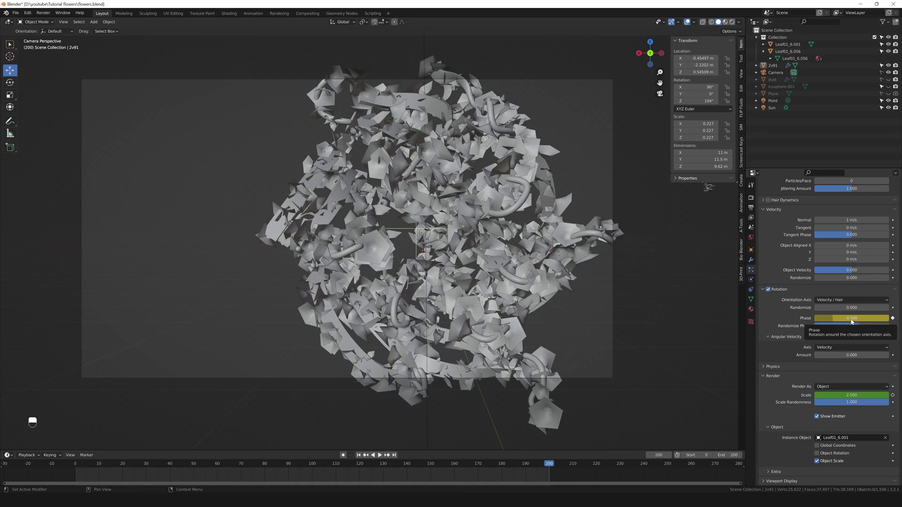
{"action": "left_click_drag", "start_coordinate": [557, 463], "coordinate": [73, 462]}
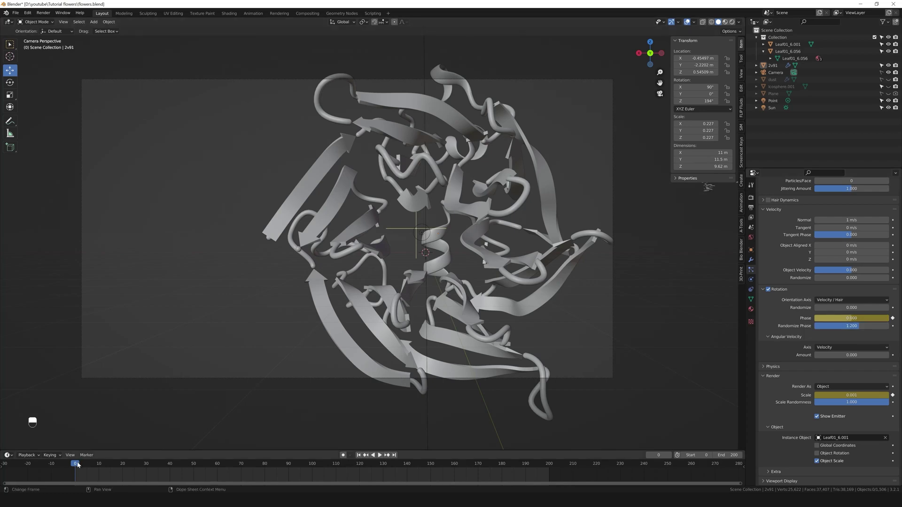
{"action": "left_click_drag", "start_coordinate": [75, 465], "coordinate": [552, 475]}
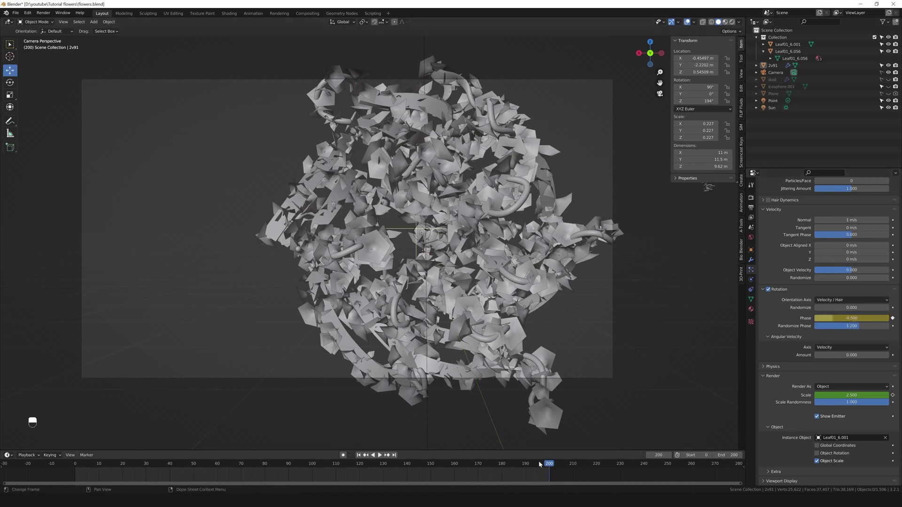
{"action": "left_click_drag", "start_coordinate": [552, 467], "coordinate": [441, 469]}
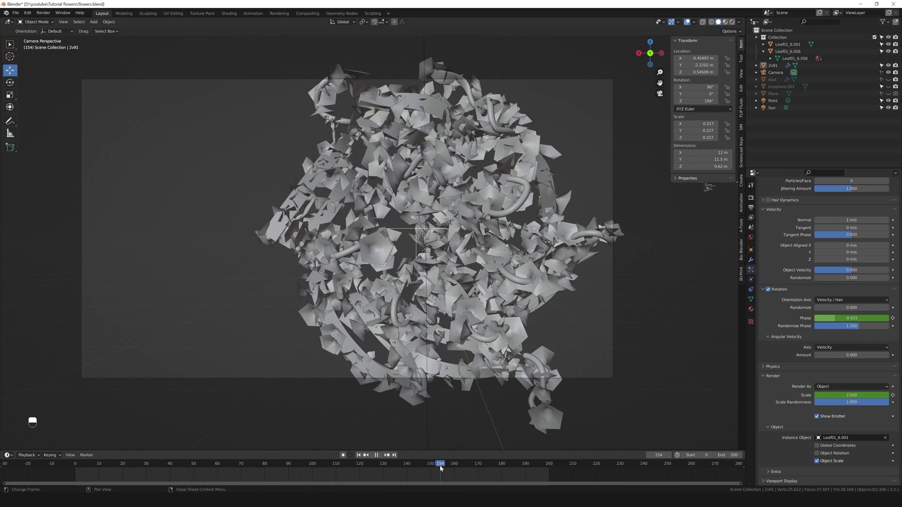
{"action": "left_click_drag", "start_coordinate": [441, 468], "coordinate": [549, 475]}
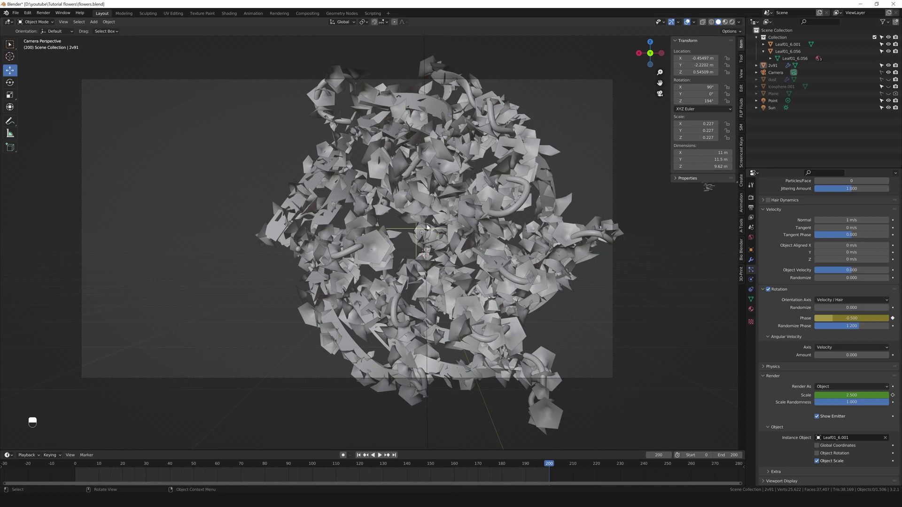
Step: Switch the viewport to Rendered shading and zoom in on the protein
{"action": "key", "text": "z"}
{"action": "left_click", "coordinate": [426, 186]}
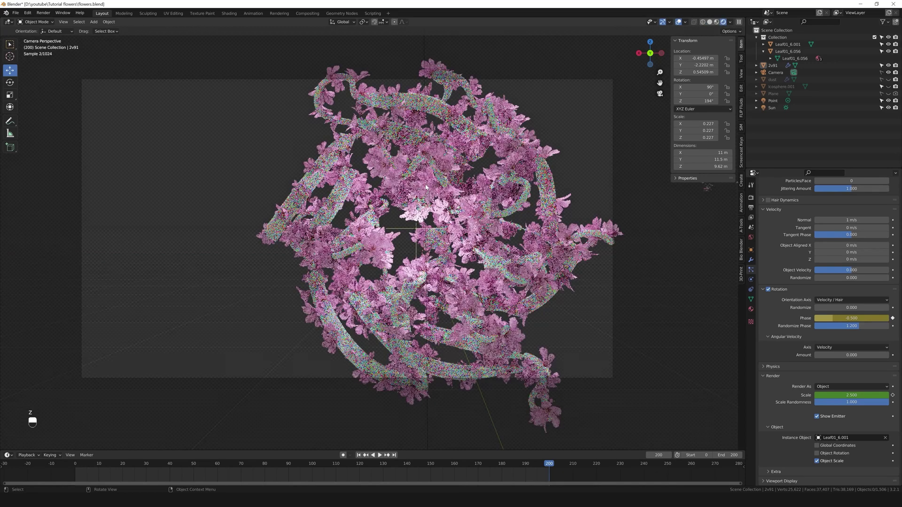
{"action": "scroll", "coordinate": [445, 212], "scroll_direction": "down", "scroll_amount": 4}
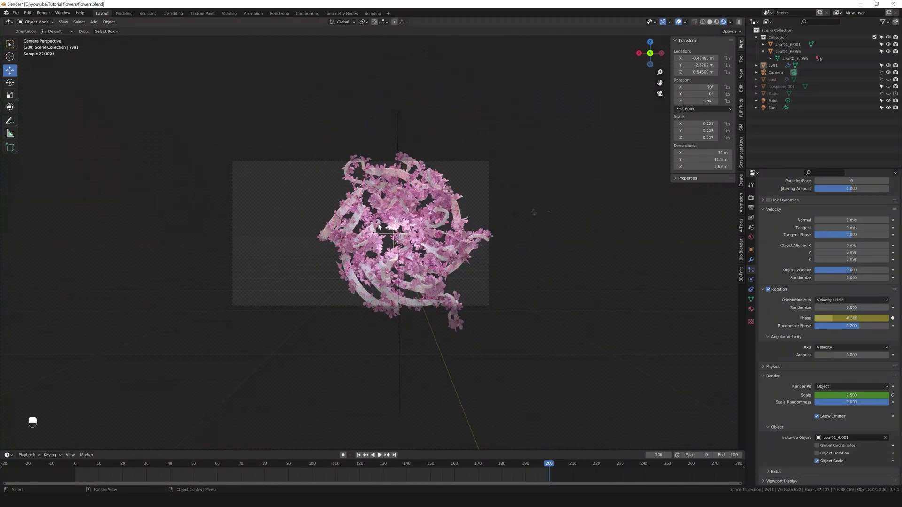
Step: Select the 2v91 protein object and scroll its particle properties to the Render panel
{"action": "left_click", "coordinate": [388, 212]}
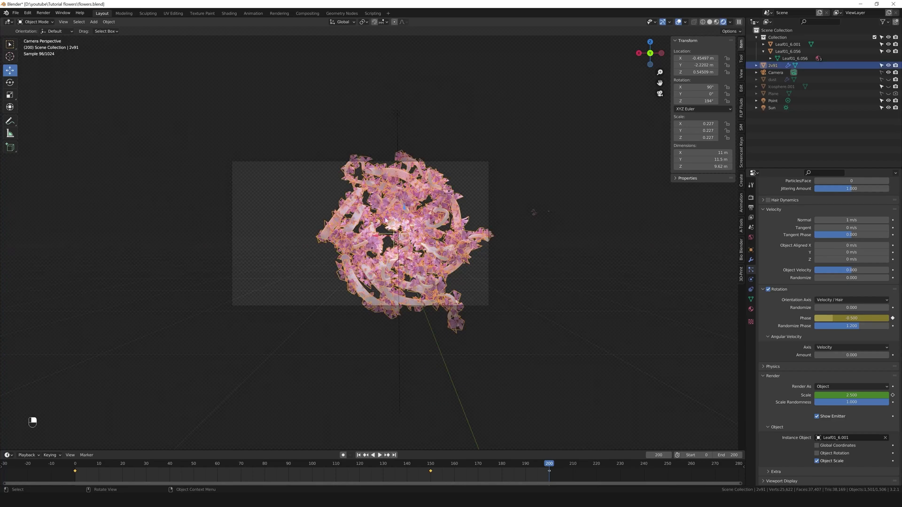
{"action": "scroll", "coordinate": [441, 231], "scroll_direction": "up", "scroll_amount": 3}
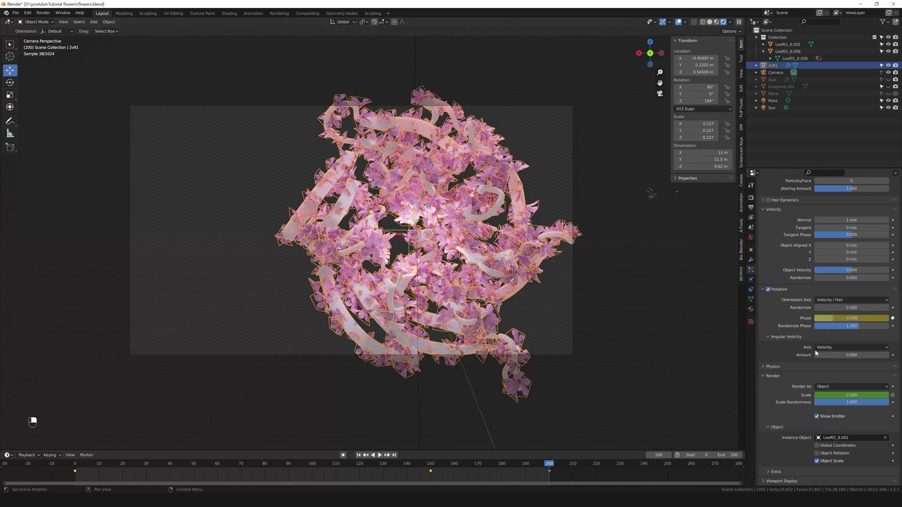
{"action": "scroll", "coordinate": [822, 355], "scroll_direction": "up", "scroll_amount": 5}
{"action": "scroll", "coordinate": [822, 356], "scroll_direction": "up", "scroll_amount": 3}
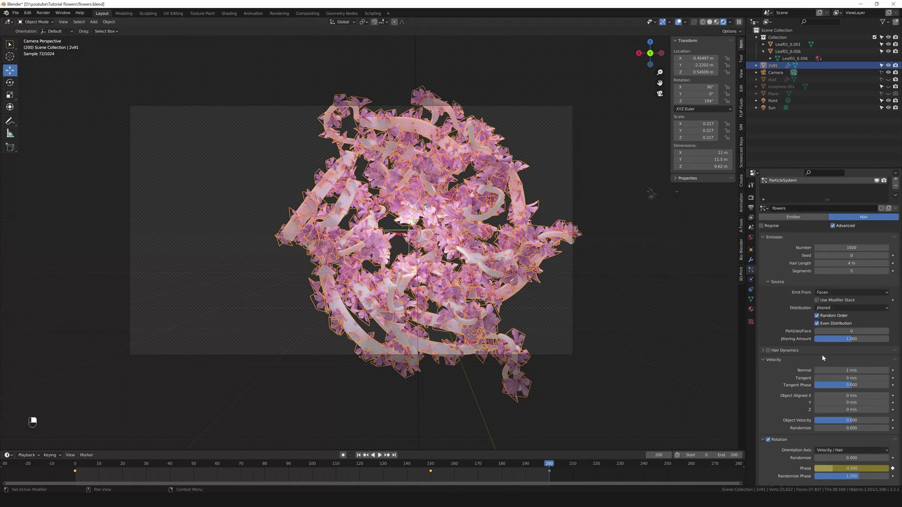
{"action": "scroll", "coordinate": [789, 364], "scroll_direction": "down", "scroll_amount": 5}
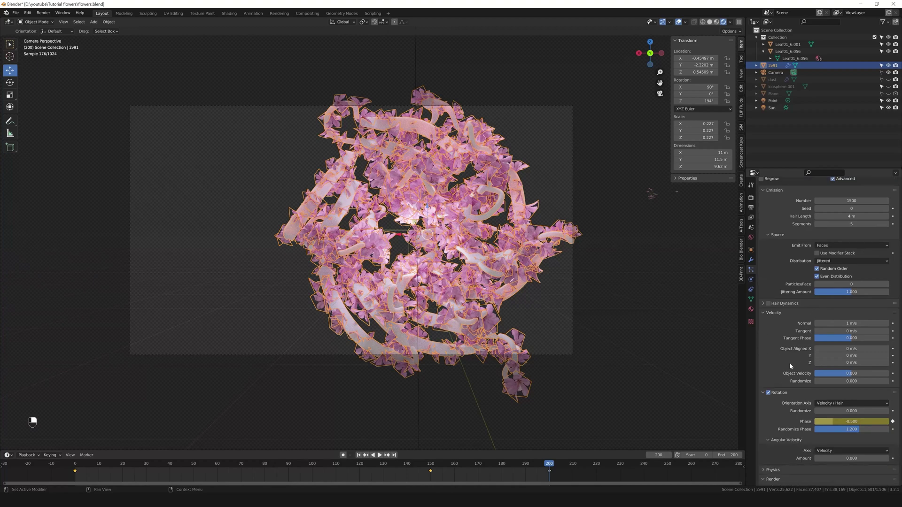
{"action": "scroll", "coordinate": [788, 365], "scroll_direction": "down", "scroll_amount": 2}
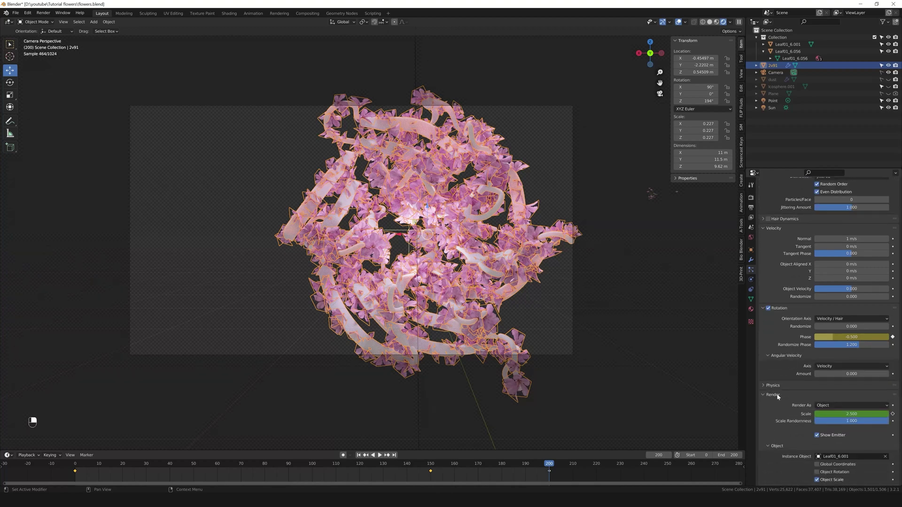
{"action": "scroll", "coordinate": [777, 397], "scroll_direction": "down", "scroll_amount": 3}
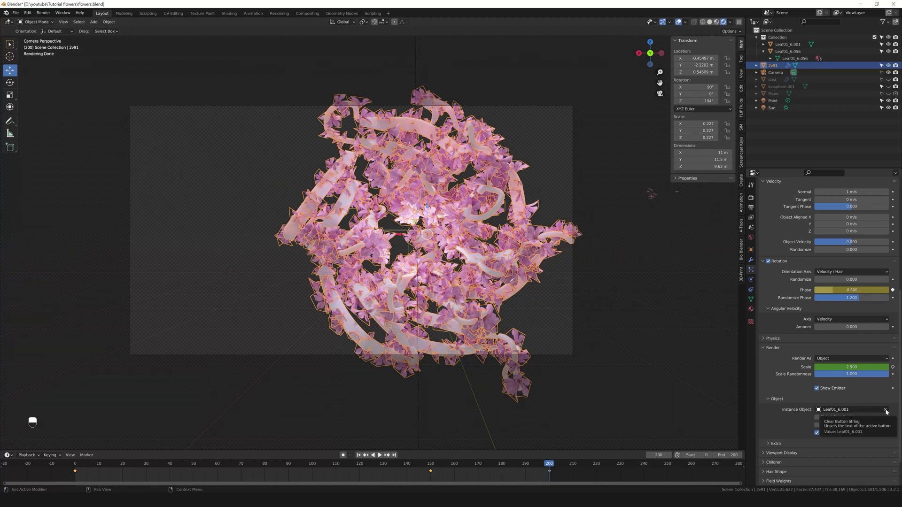
Step: Swap the particle Instance Object to Leaf01_6.056 and deselect everything
{"action": "type", "text": "Leaf01_6.056"}
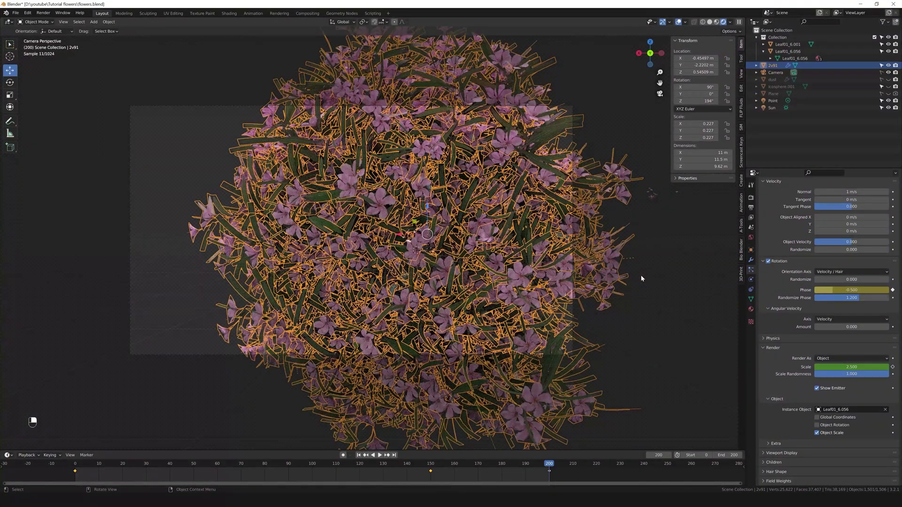
{"action": "left_click", "coordinate": [663, 262]}
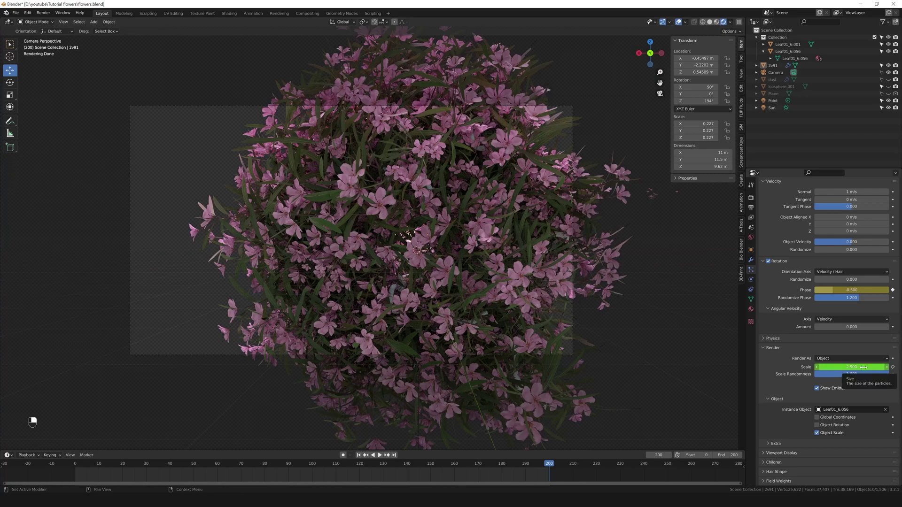
Step: Undo the accidental scale change, then set particle Scale to 0.600 at frame 150
{"action": "scroll", "coordinate": [863, 368], "scroll_direction": "down", "scroll_amount": 3, "text": "ctrl"}
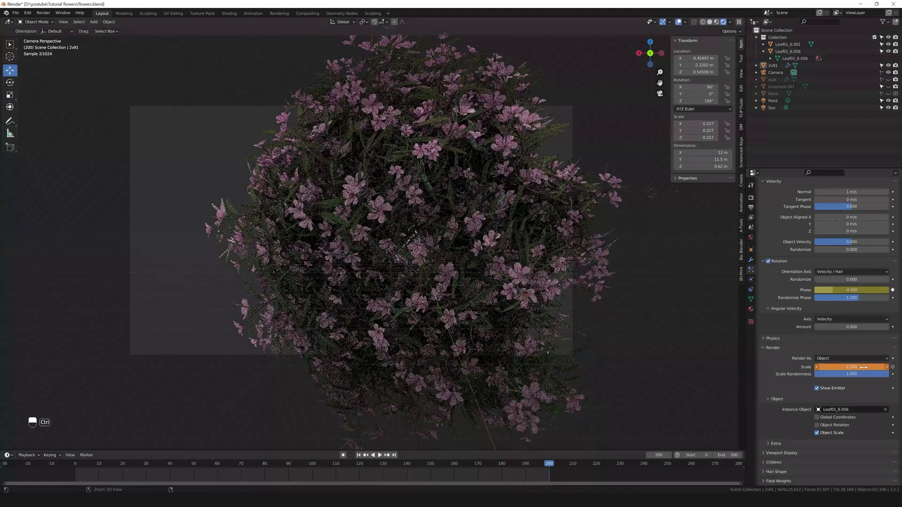
{"action": "key", "text": "ctrl+z"}
{"action": "left_click_drag", "start_coordinate": [526, 467], "coordinate": [430, 467]}
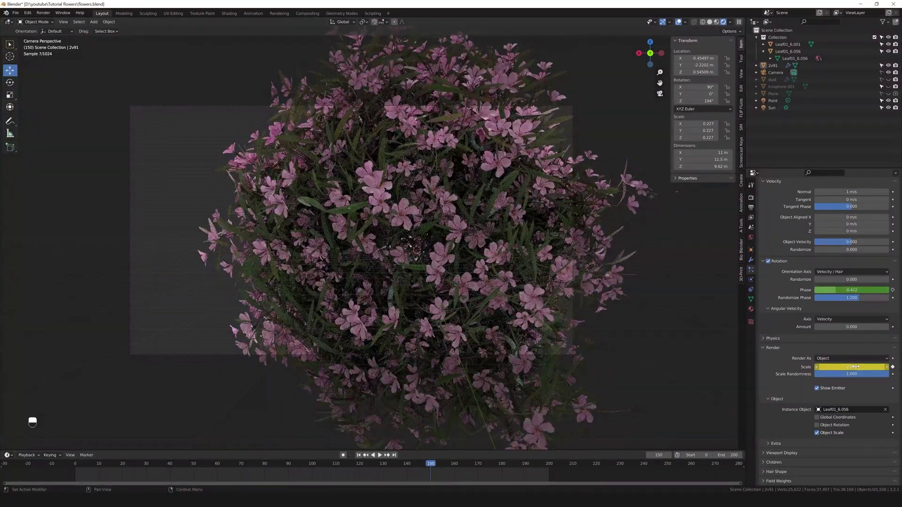
{"action": "left_click_drag", "start_coordinate": [855, 367], "coordinate": [818, 366]}
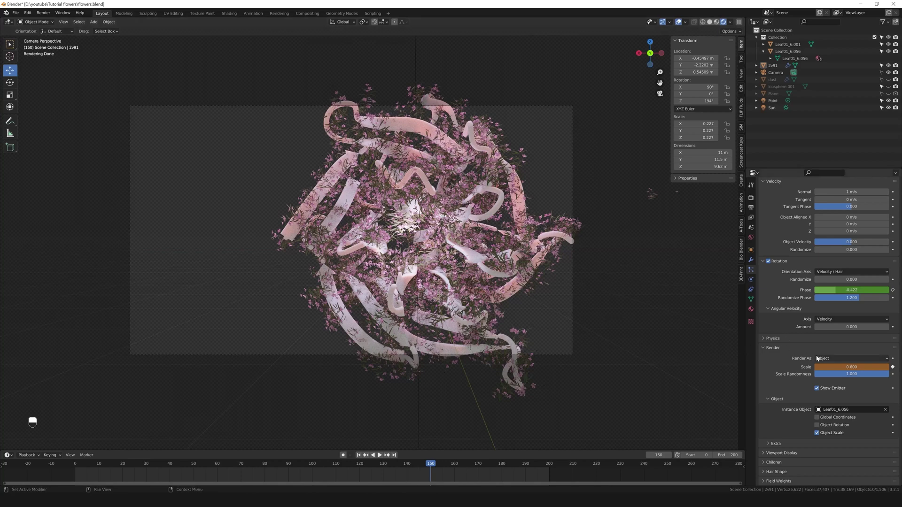
Step: Set the particle Instance Object back to Leaf01_6.001 and preview the flowers near frame 200
{"action": "left_click", "coordinate": [885, 409]}
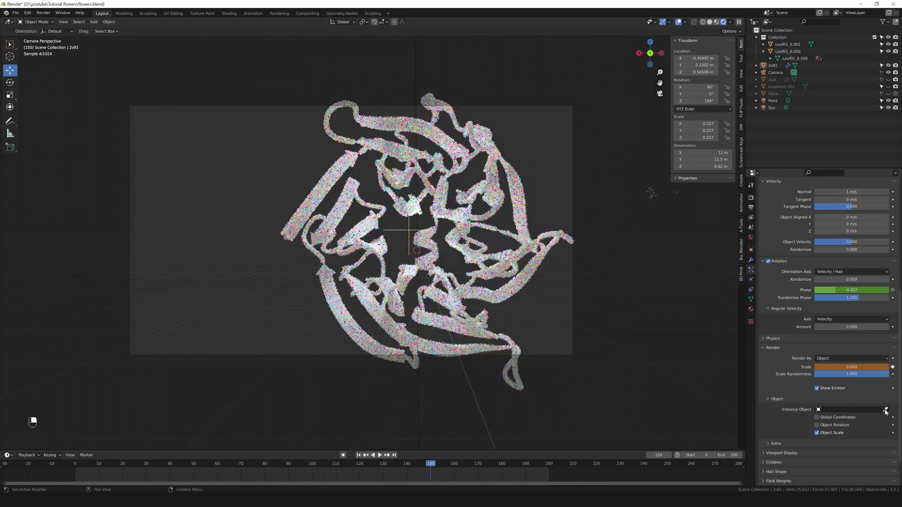
{"action": "left_click", "coordinate": [885, 410]}
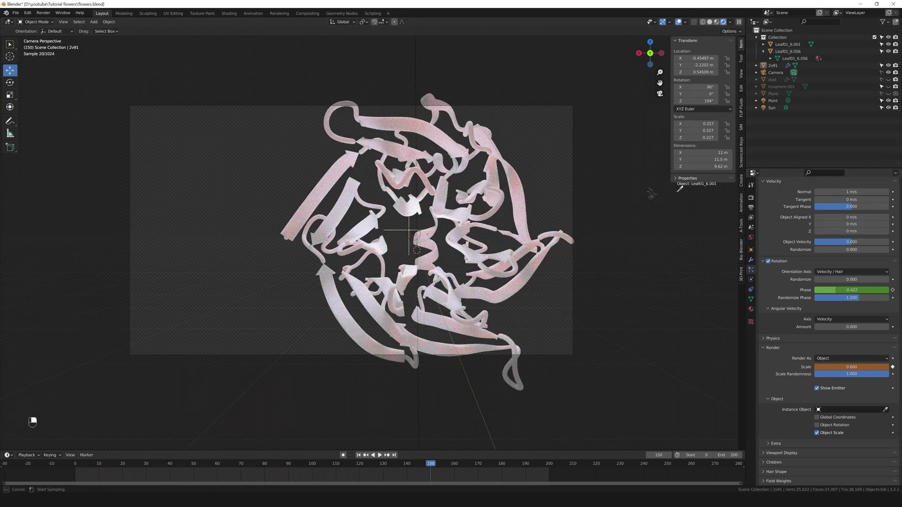
{"action": "left_click", "coordinate": [652, 193]}
{"action": "left_click_drag", "start_coordinate": [425, 465], "coordinate": [548, 469]}
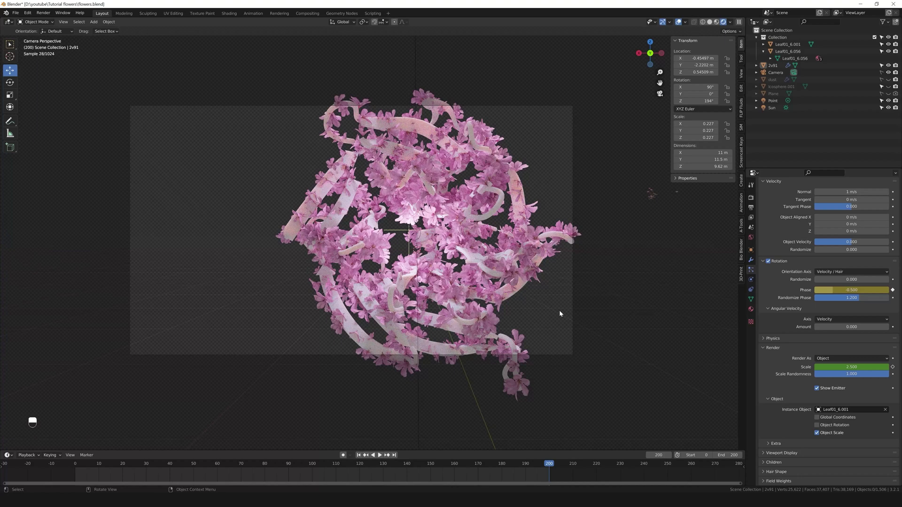
Step: Unhide the dust object, switch to Solid shading, and orbit out of the camera view
{"action": "left_click", "coordinate": [888, 80]}
{"action": "scroll", "coordinate": [514, 187], "scroll_direction": "down", "scroll_amount": 2}
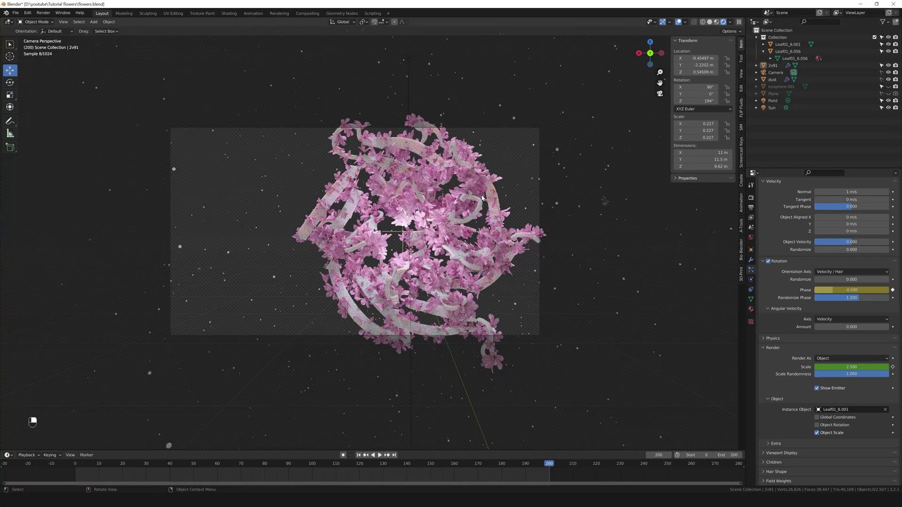
{"action": "key", "text": "z"}
{"action": "left_click", "coordinate": [530, 195]}
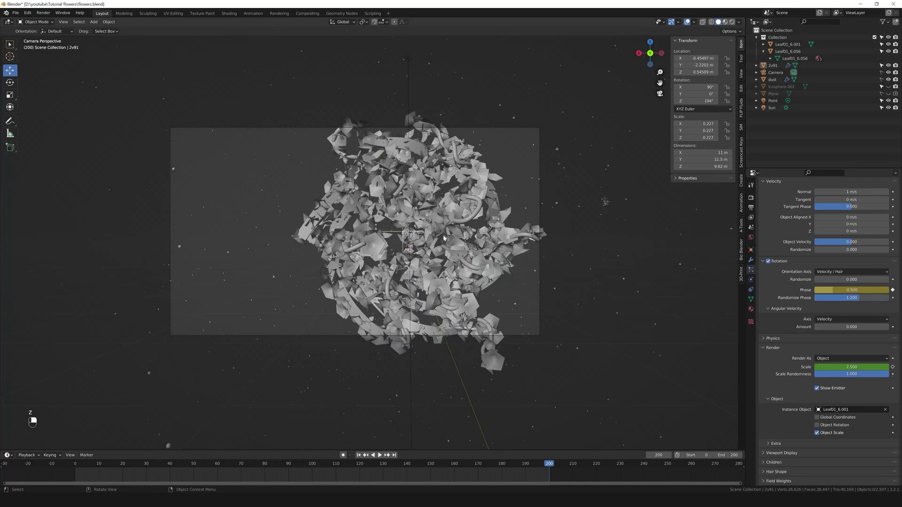
{"action": "scroll", "coordinate": [414, 231], "scroll_direction": "down", "scroll_amount": 2}
{"action": "middle_click_drag", "start_coordinate": [415, 231], "coordinate": [475, 224]}
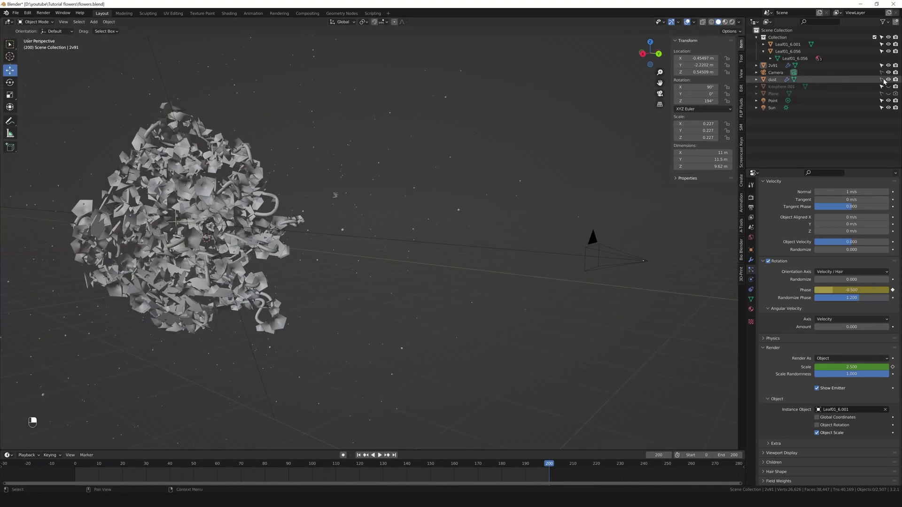
Step: Select the dust particle emitter and scroll through its properties
{"action": "left_click", "coordinate": [356, 192]}
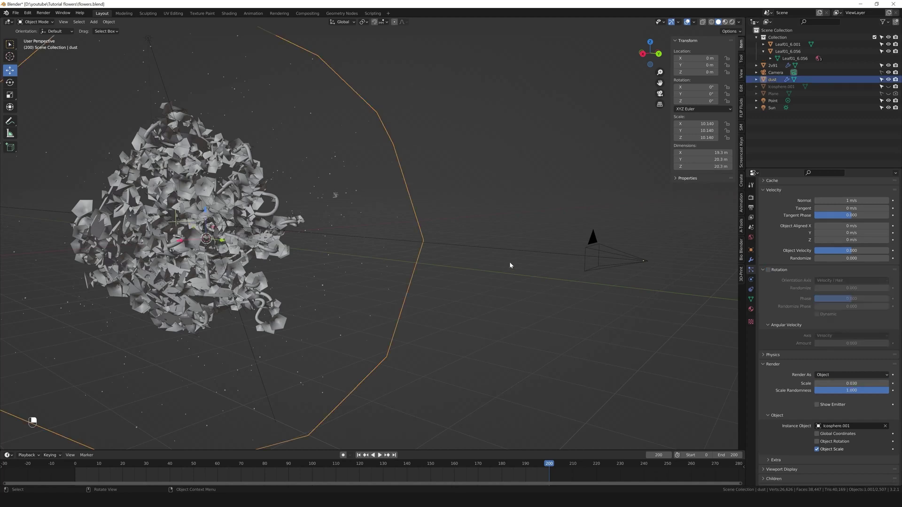
{"action": "scroll", "coordinate": [510, 265], "scroll_direction": "down", "scroll_amount": 2}
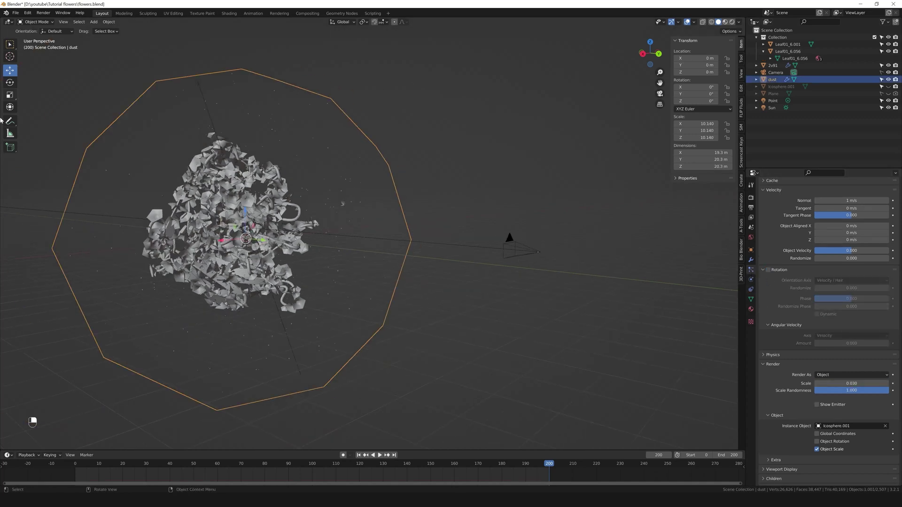
{"action": "scroll", "coordinate": [813, 348], "scroll_direction": "down", "scroll_amount": 2}
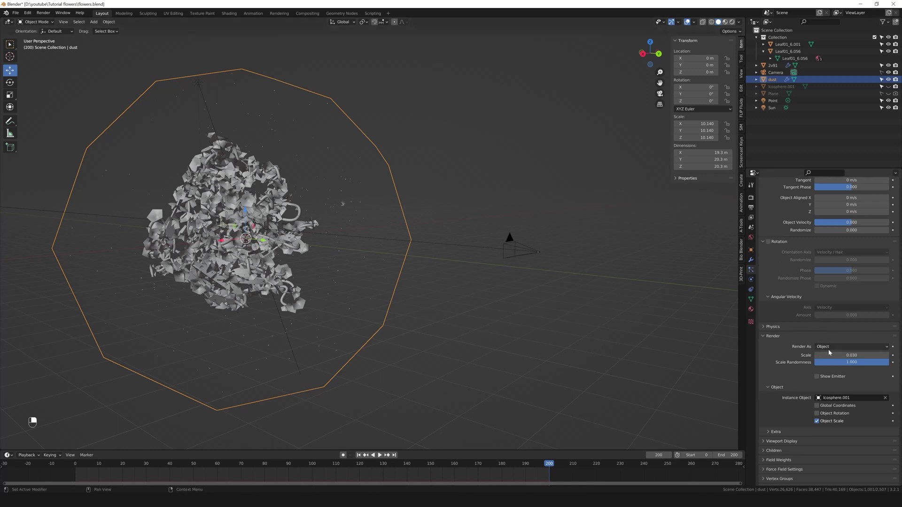
{"action": "scroll", "coordinate": [827, 351], "scroll_direction": "down", "scroll_amount": 1}
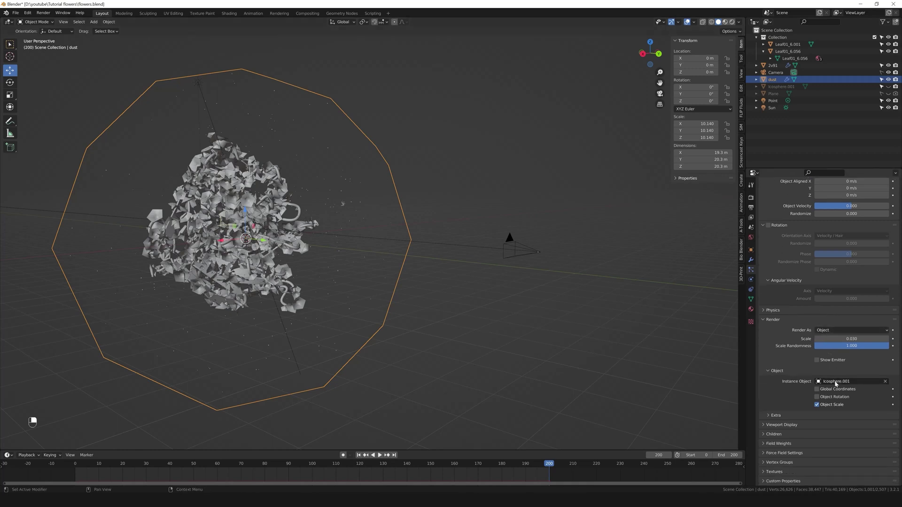
{"action": "scroll", "coordinate": [829, 357], "scroll_direction": "up", "scroll_amount": 7}
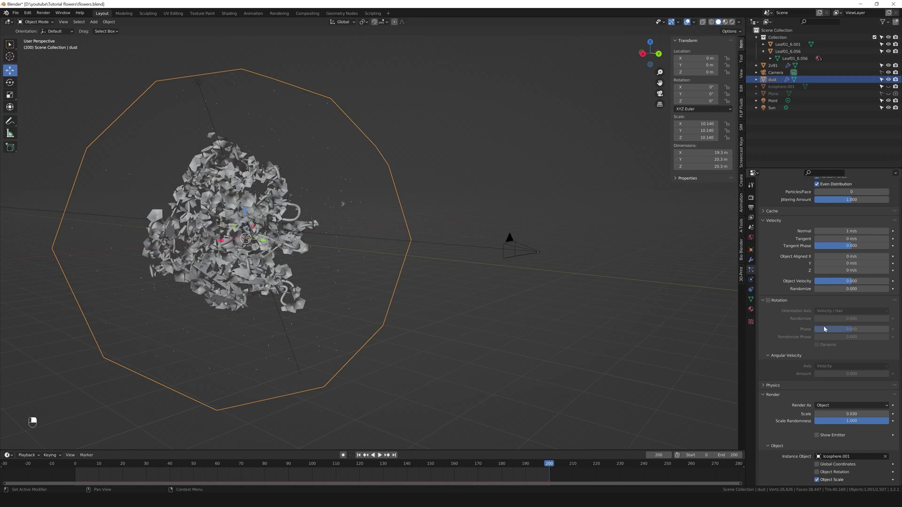
{"action": "scroll", "coordinate": [827, 291], "scroll_direction": "up", "scroll_amount": 2}
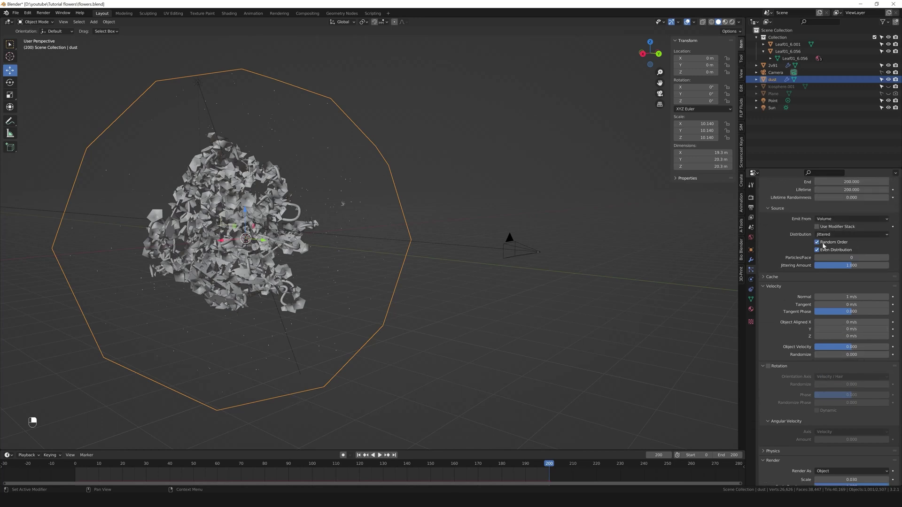
{"action": "scroll", "coordinate": [827, 273], "scroll_direction": "down", "scroll_amount": 1}
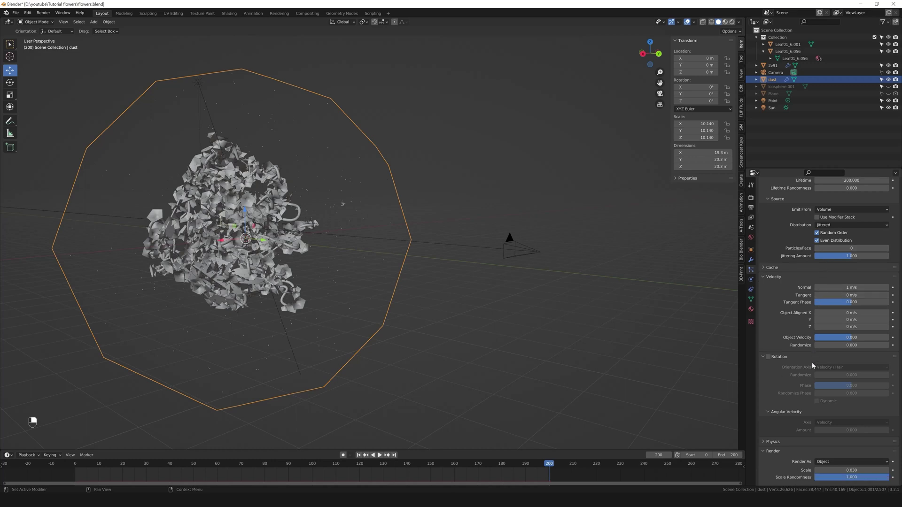
Step: Toggle Icosphere.001's visibility on and off, then play the animation from the start
{"action": "left_click", "coordinate": [889, 87]}
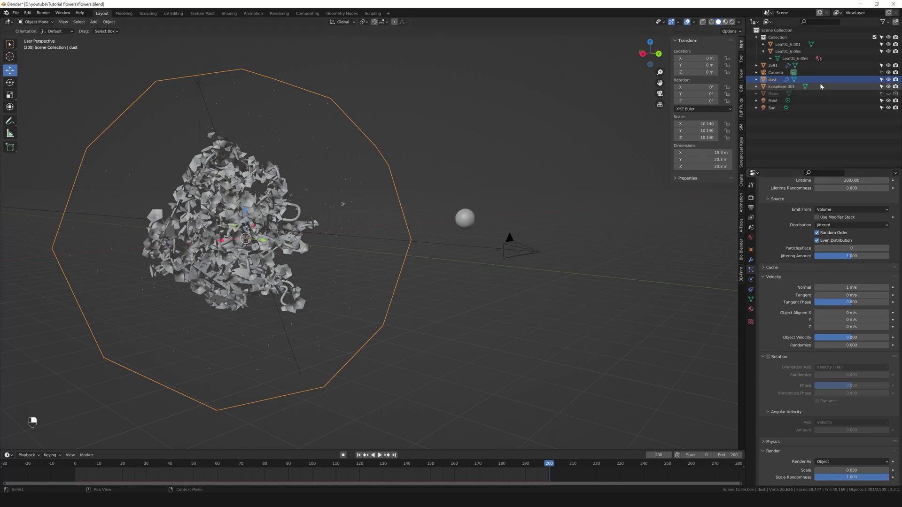
{"action": "left_click", "coordinate": [889, 87]}
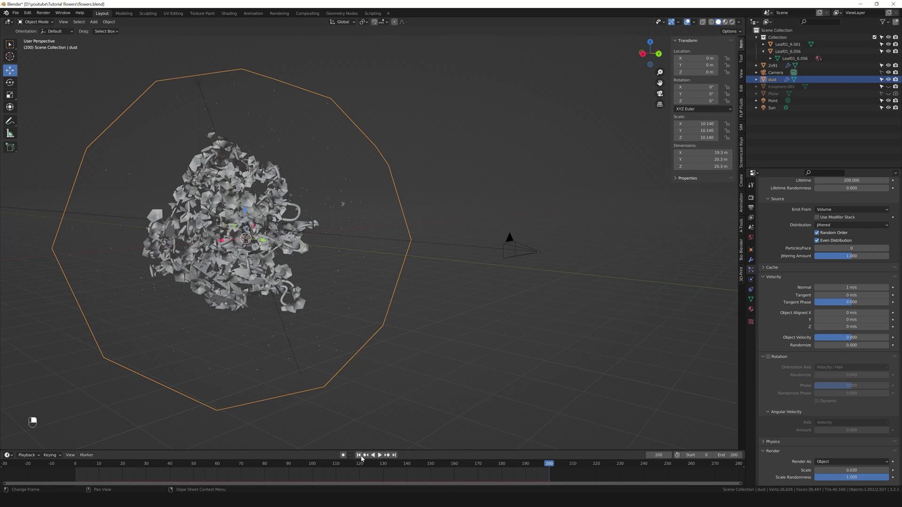
{"action": "key", "text": "space"}
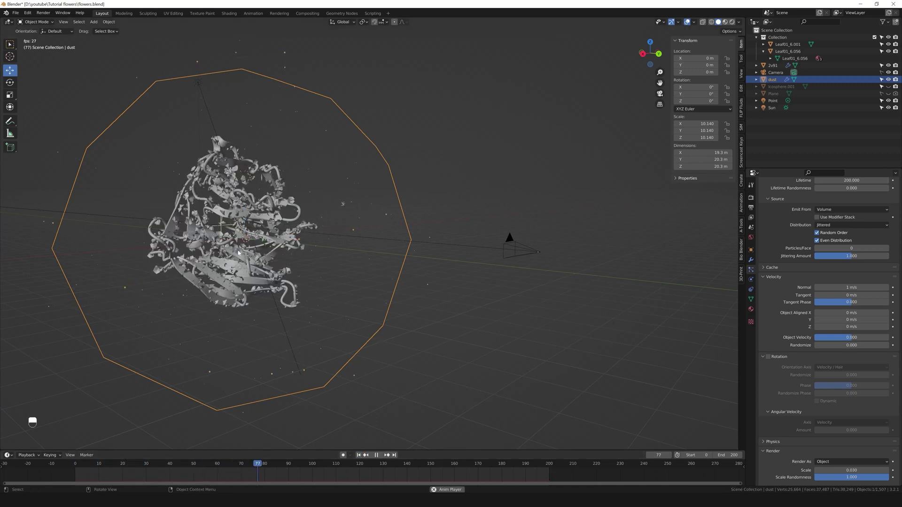
Step: Stop playback at frame 108 and check Icosphere.001's Glass BSDF material
{"action": "key", "text": "space"}
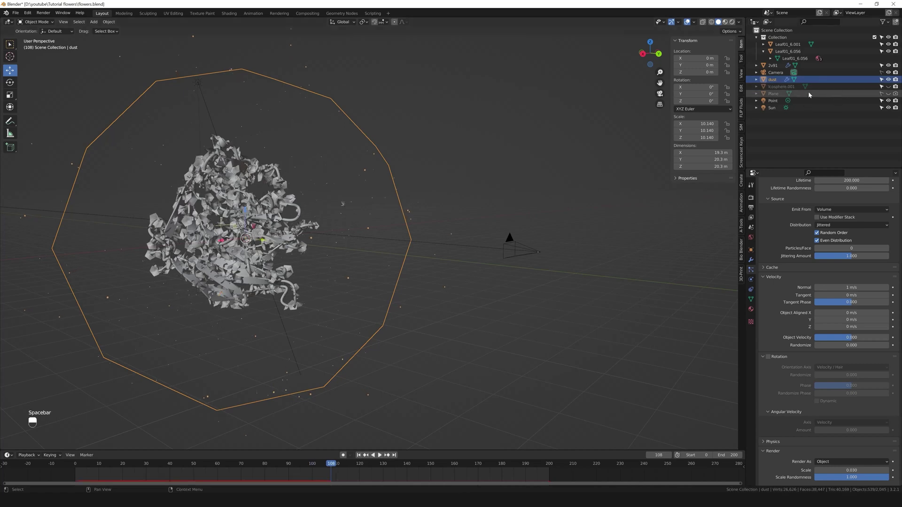
{"action": "left_click", "coordinate": [781, 86]}
{"action": "left_click", "coordinate": [751, 309]}
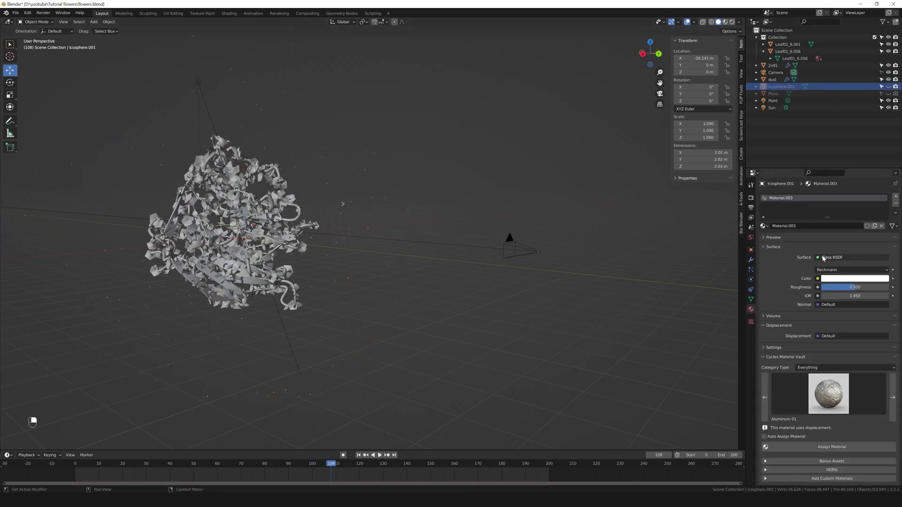
Step: Look through the scene camera and select Camera to show its 43 mm lens settings
{"action": "key", "text": "KP_0"}
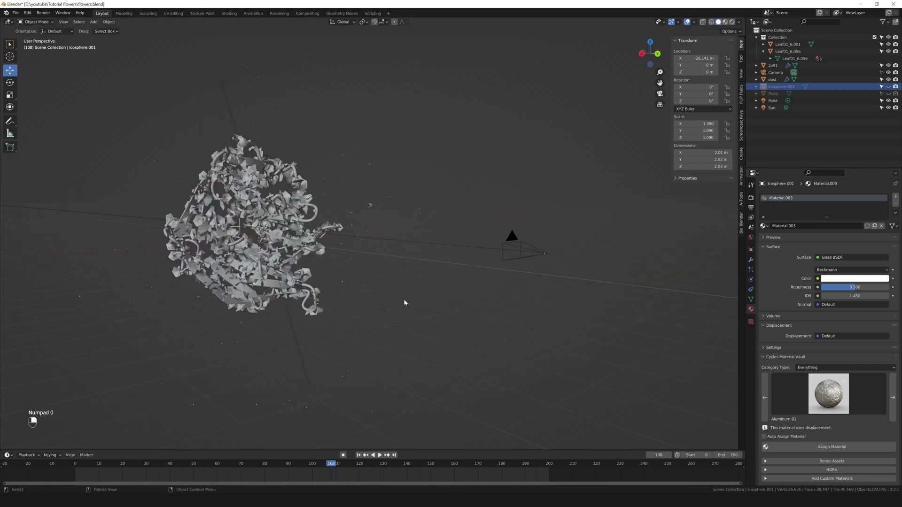
{"action": "scroll", "coordinate": [404, 302], "scroll_direction": "up", "scroll_amount": 2}
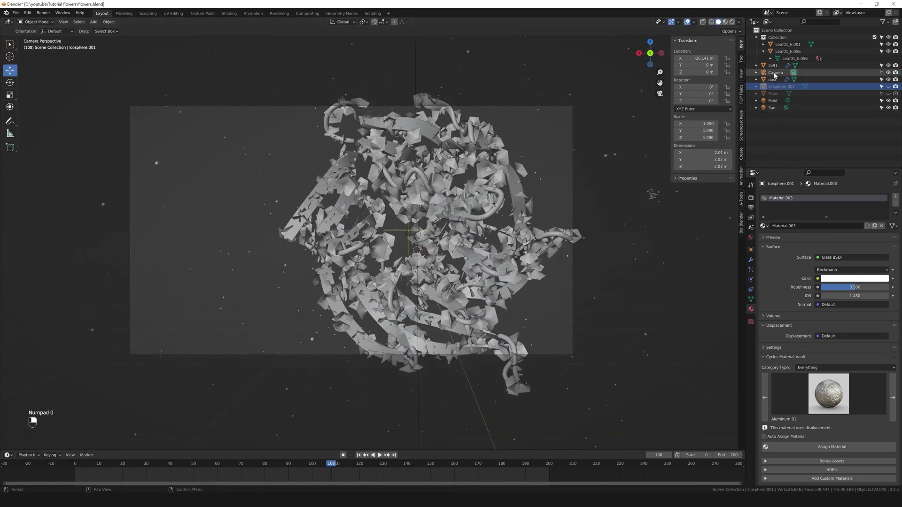
{"action": "left_click", "coordinate": [776, 73]}
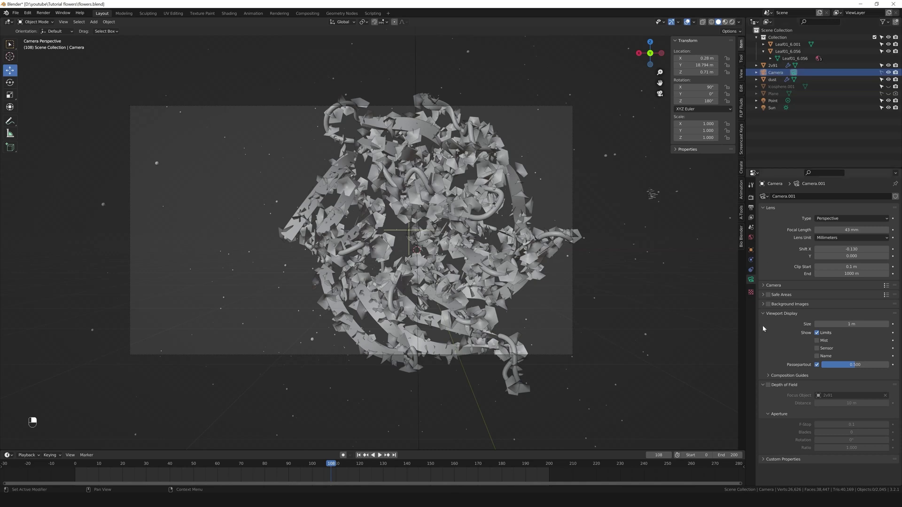
Step: Enable camera depth of field on the 2v91 protein at F-Stop 0.1, checking top and camera views
{"action": "left_click", "coordinate": [768, 386]}
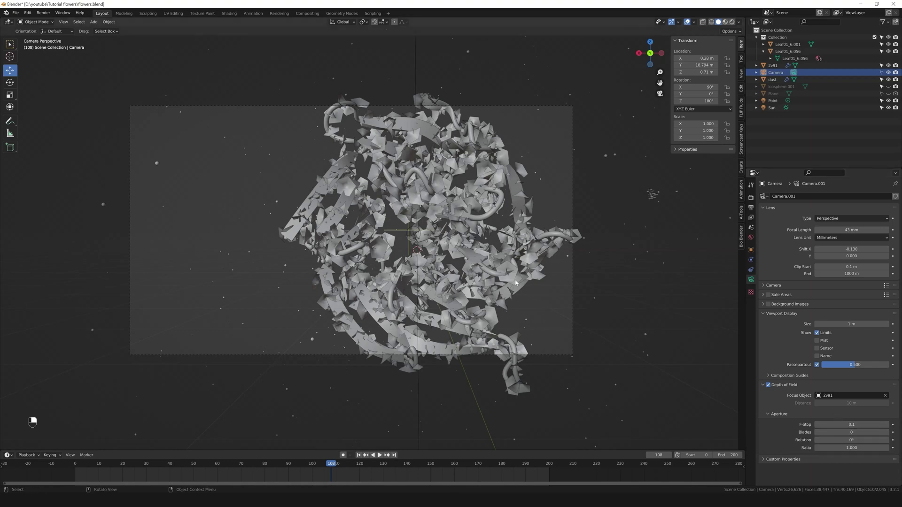
{"action": "key", "text": "KP_7"}
{"action": "scroll", "coordinate": [515, 282], "scroll_direction": "down", "scroll_amount": 4}
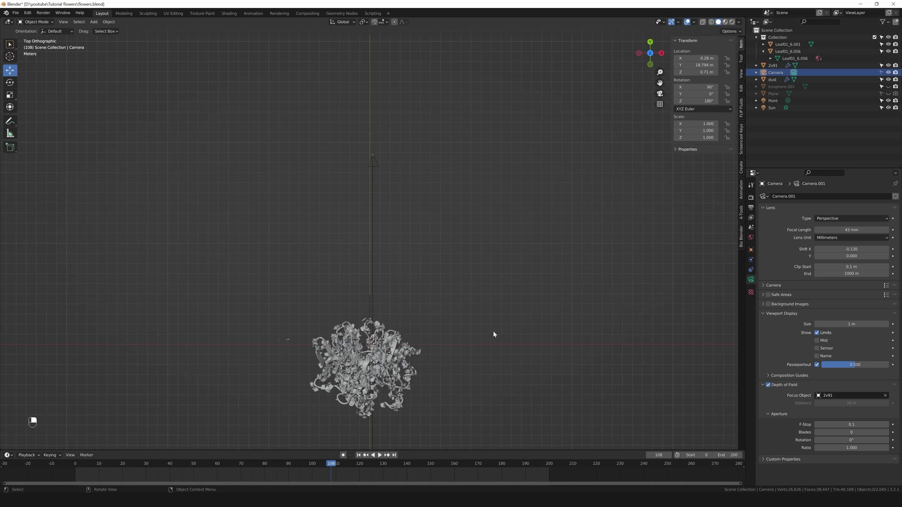
{"action": "key", "text": "KP_0"}
Step: Switch to Rendered shading and jump to frame 200 to preview the depth-of-field blur
{"action": "key", "text": "z"}
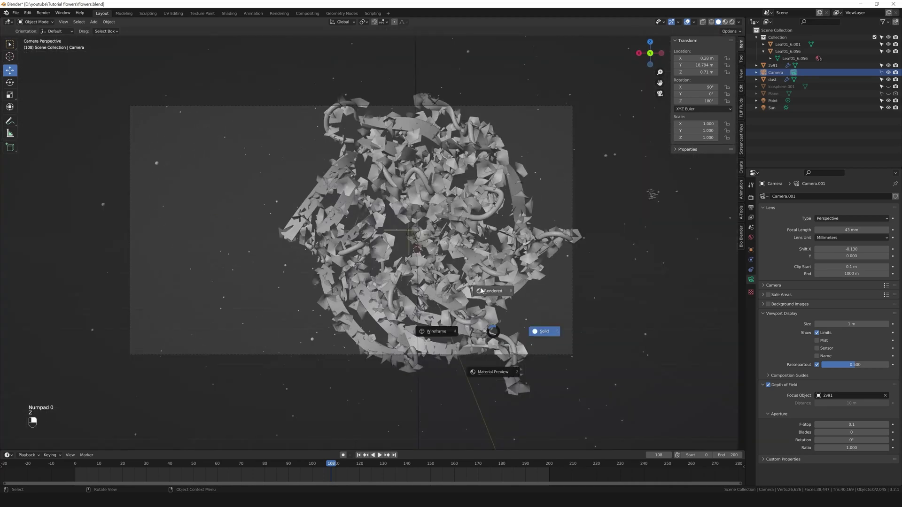
{"action": "left_click", "coordinate": [483, 291]}
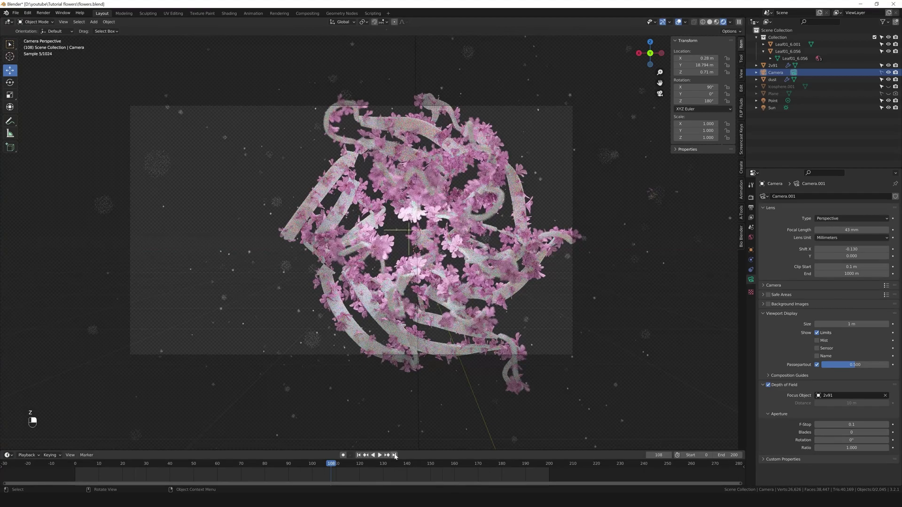
{"action": "left_click", "coordinate": [394, 455]}
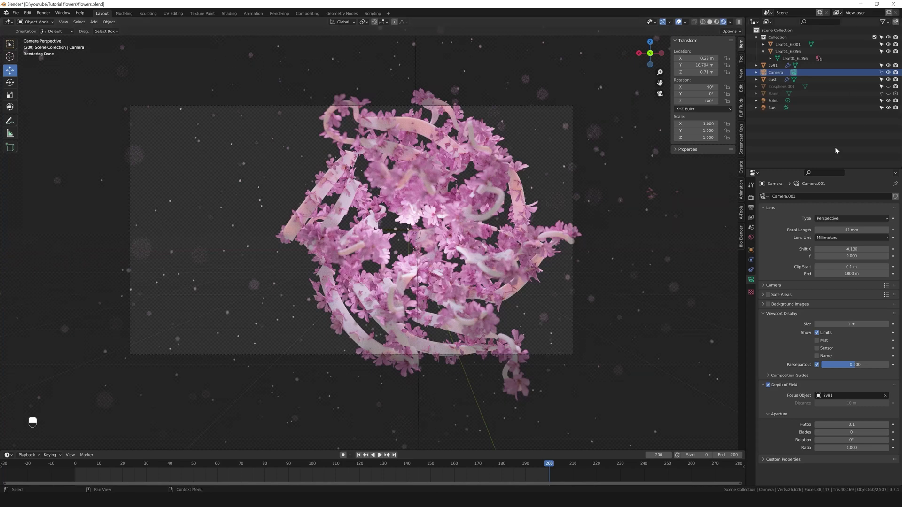
{"action": "left_click", "coordinate": [750, 199]}
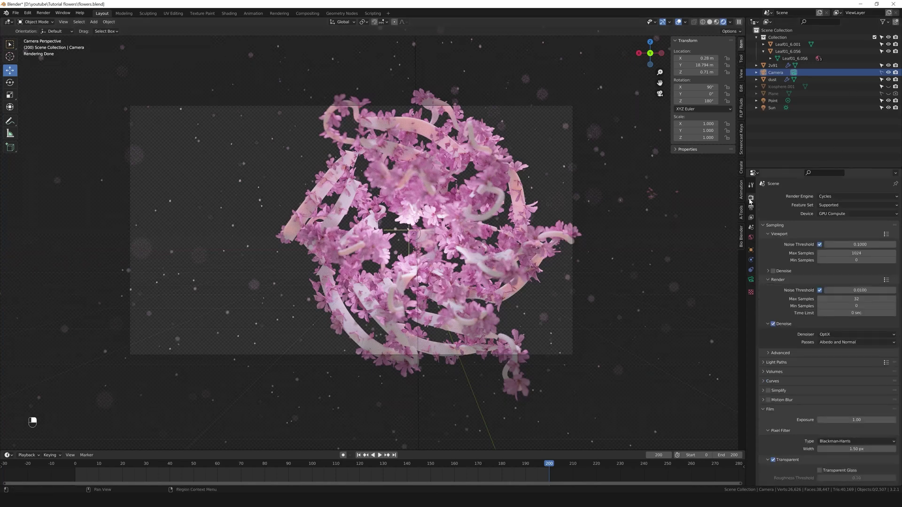